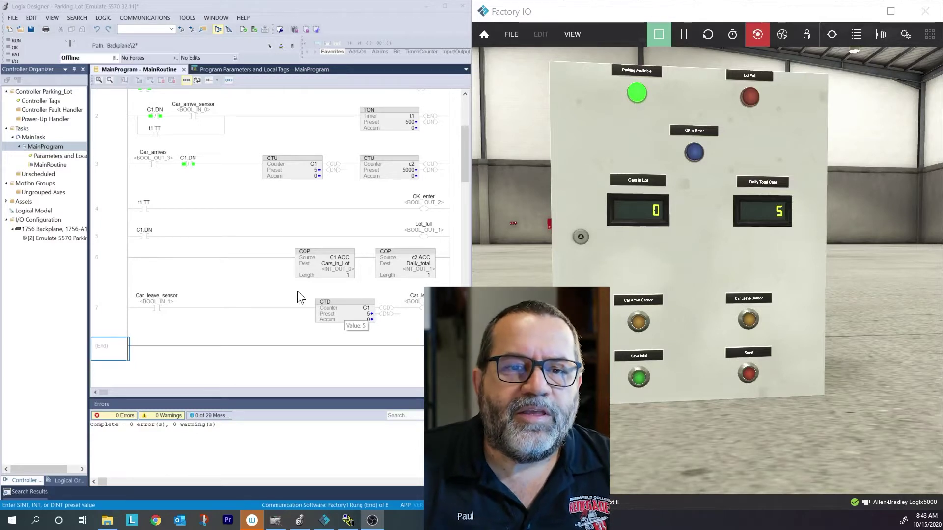
Create a local tag named Monthly in the program's tag editor, changing its type from DINT to INT.
{"action": "double_click", "coordinate": [62, 158]}
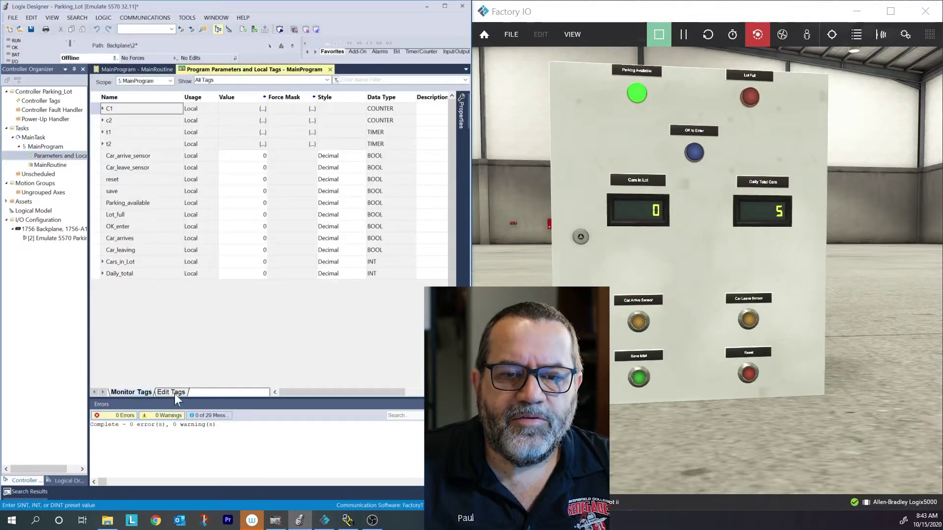
{"action": "left_click", "coordinate": [174, 392]}
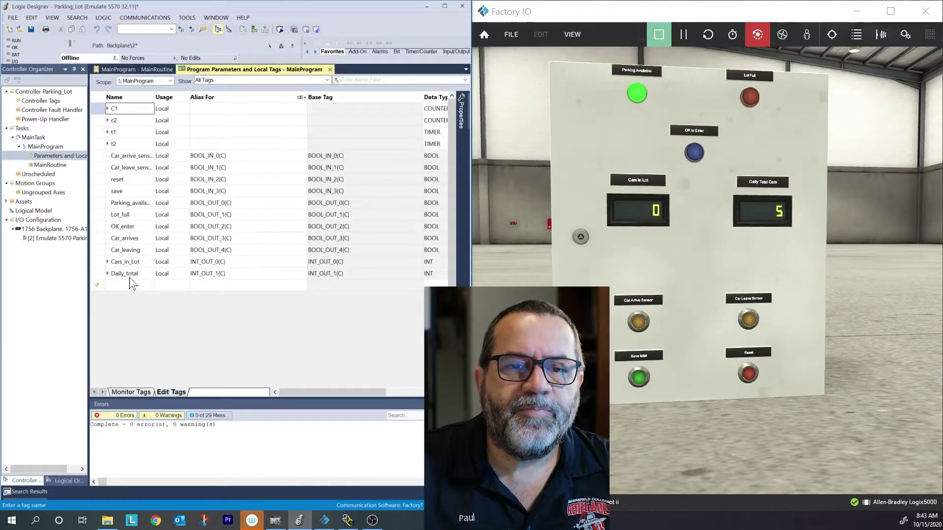
{"action": "left_click", "coordinate": [135, 285]}
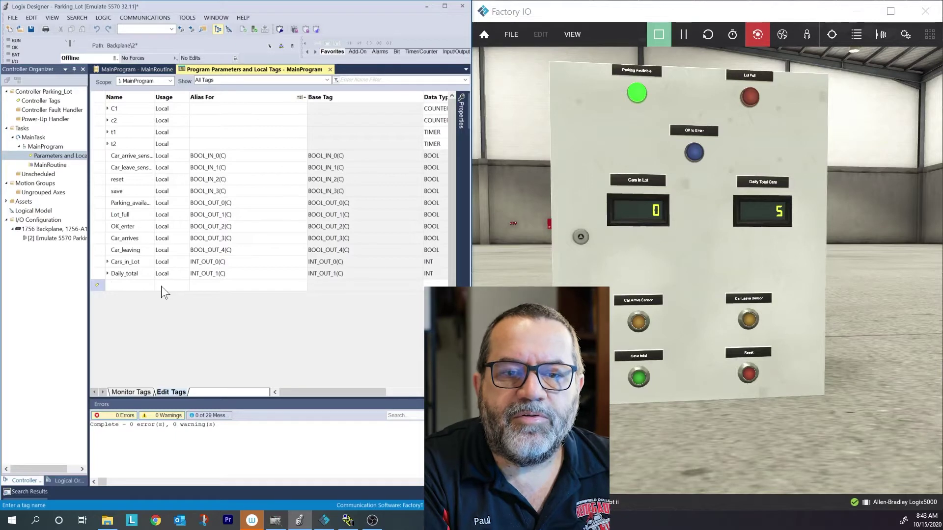
{"action": "type", "text": "Monthly"}
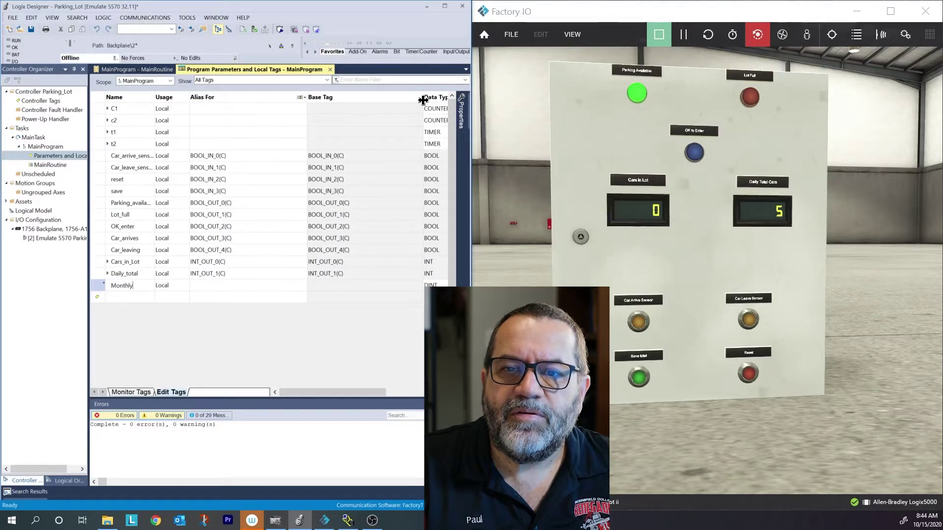
{"action": "left_click_drag", "start_coordinate": [424, 101], "coordinate": [377, 100]}
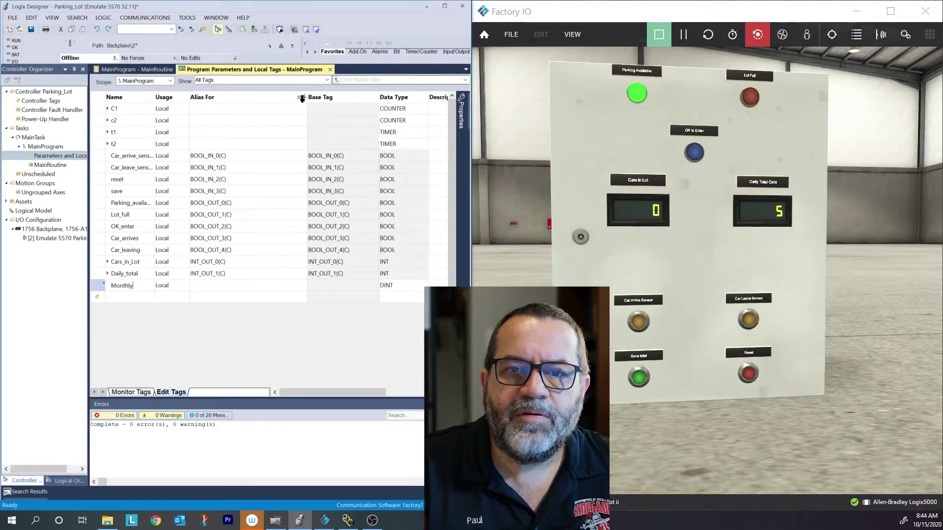
{"action": "left_click_drag", "start_coordinate": [301, 98], "coordinate": [267, 99]}
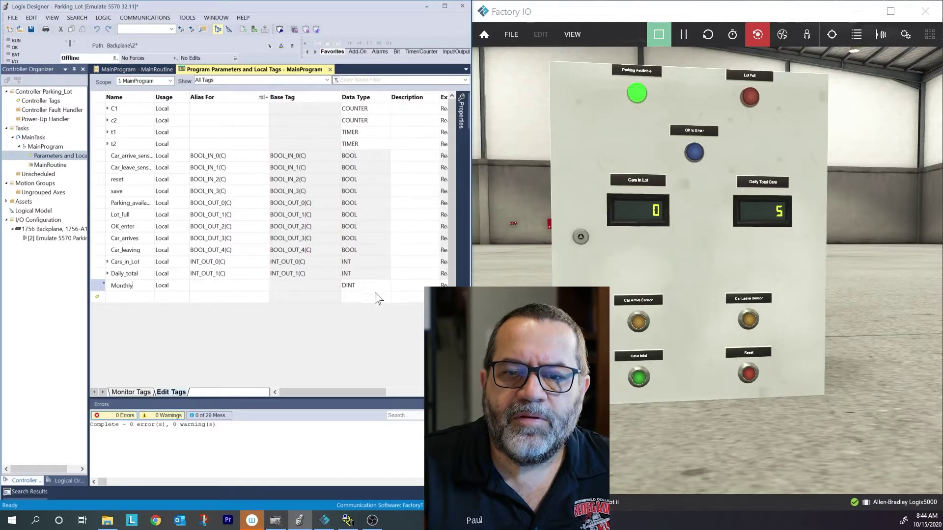
{"action": "left_click", "coordinate": [368, 286]}
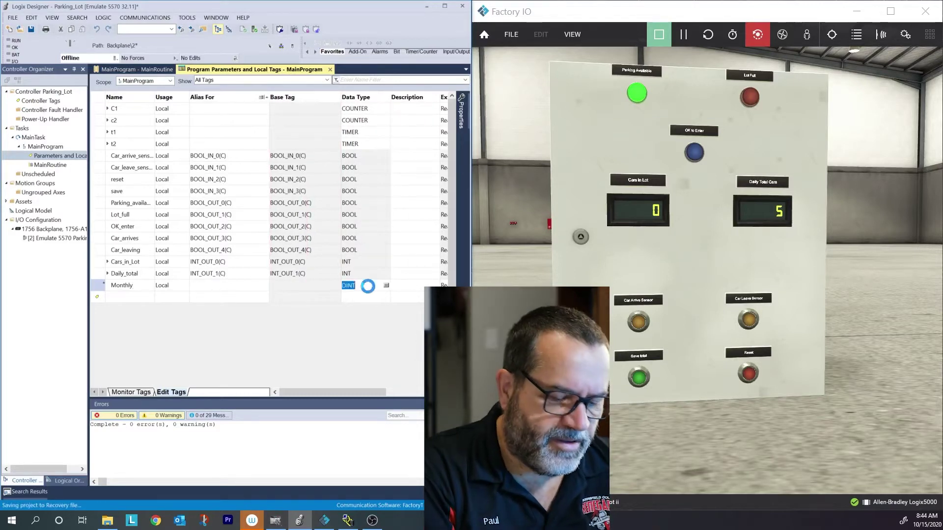
{"action": "type", "text": "INT"}
{"action": "key", "text": "Return"}
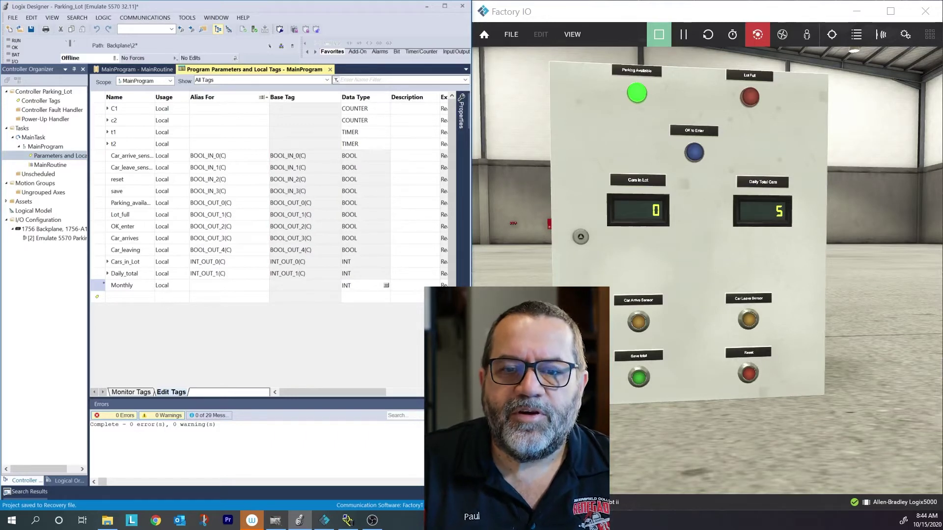
Change Monthly's data type to INT[31] by setting array dimension 0 to 31.
{"action": "left_click", "coordinate": [385, 286]}
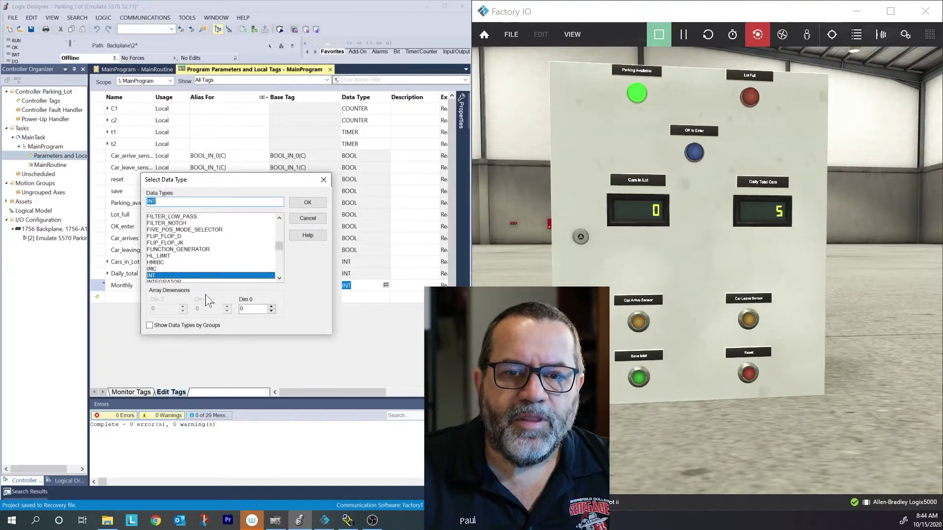
{"action": "left_click", "coordinate": [251, 309]}
{"action": "type", "text": "31"}
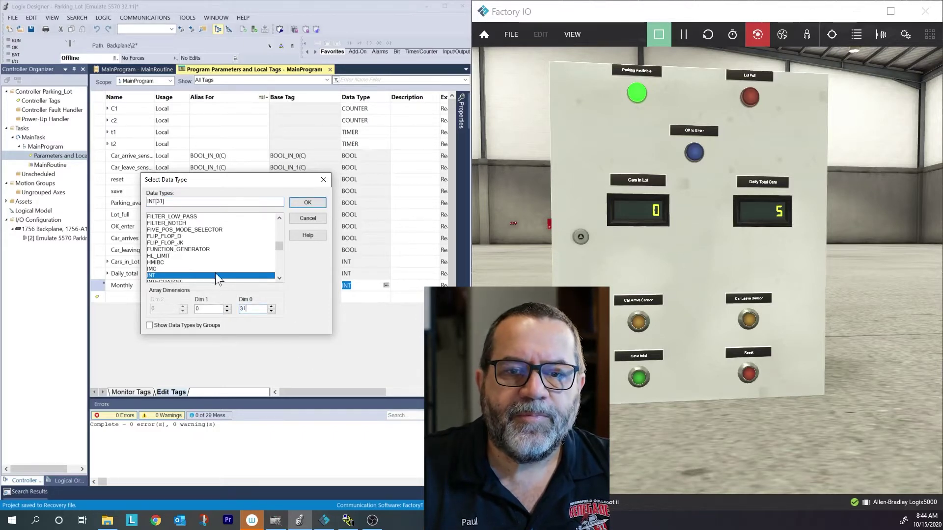
{"action": "left_click", "coordinate": [316, 204]}
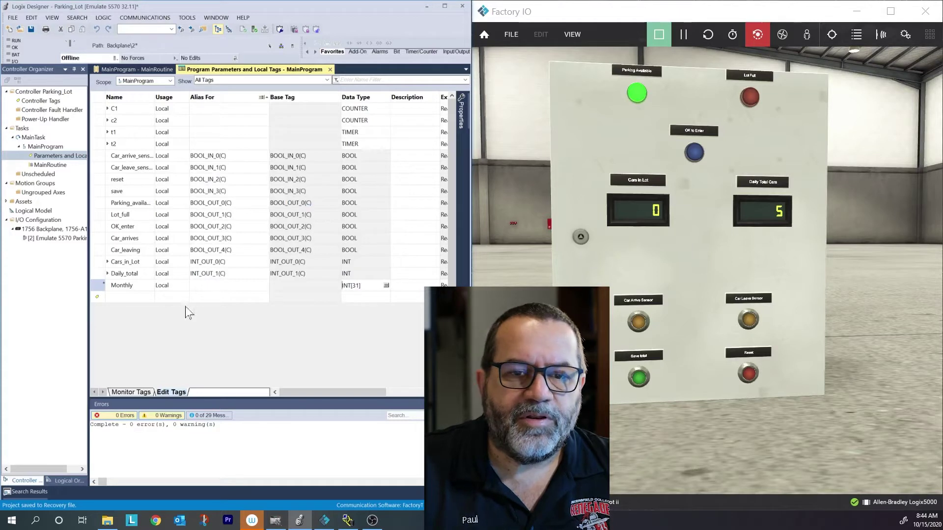
Add a second local tag named position, changing its data type from DINT to INT.
{"action": "key", "text": "Return"}
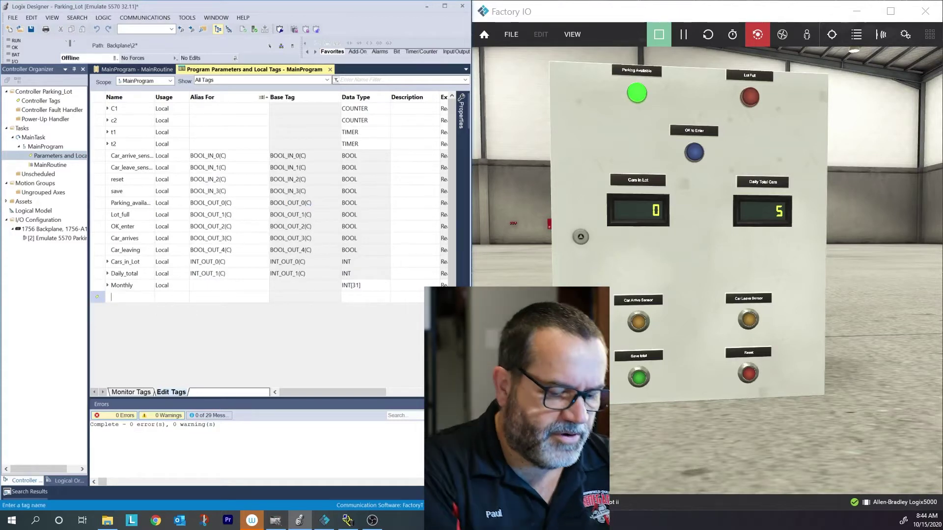
{"action": "type", "text": "position"}
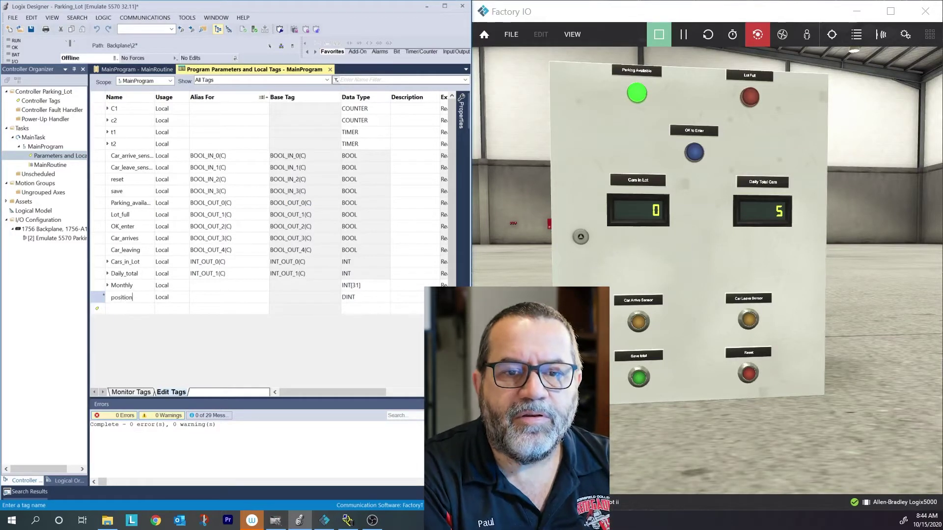
{"action": "left_click", "coordinate": [357, 297]}
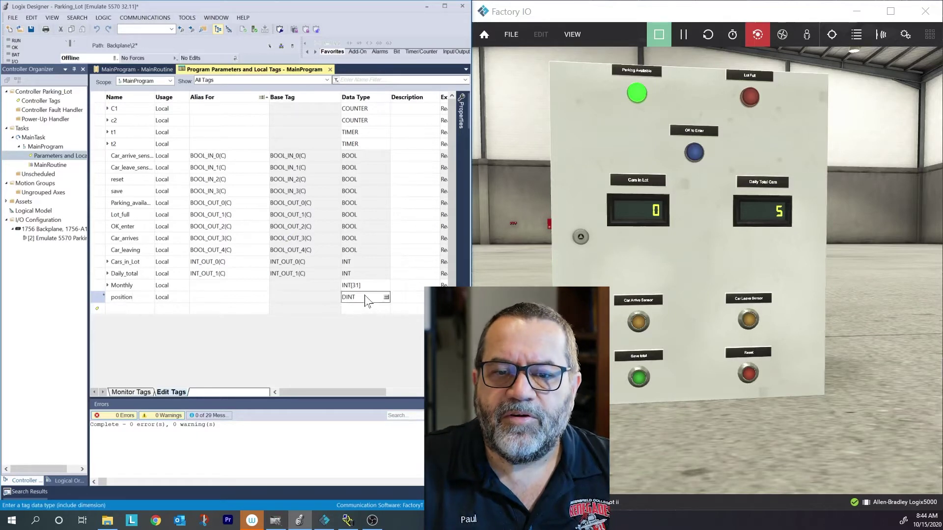
{"action": "type", "text": "INT"}
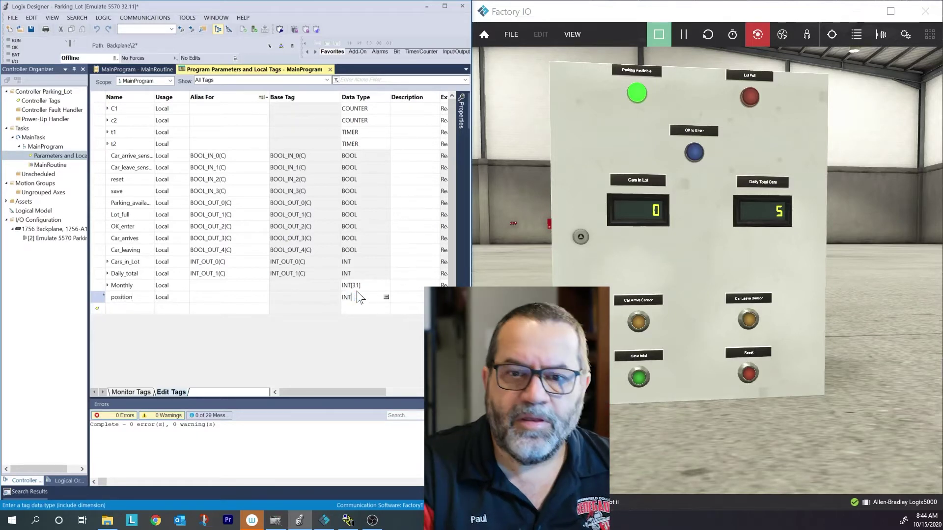
{"action": "key", "text": "Return"}
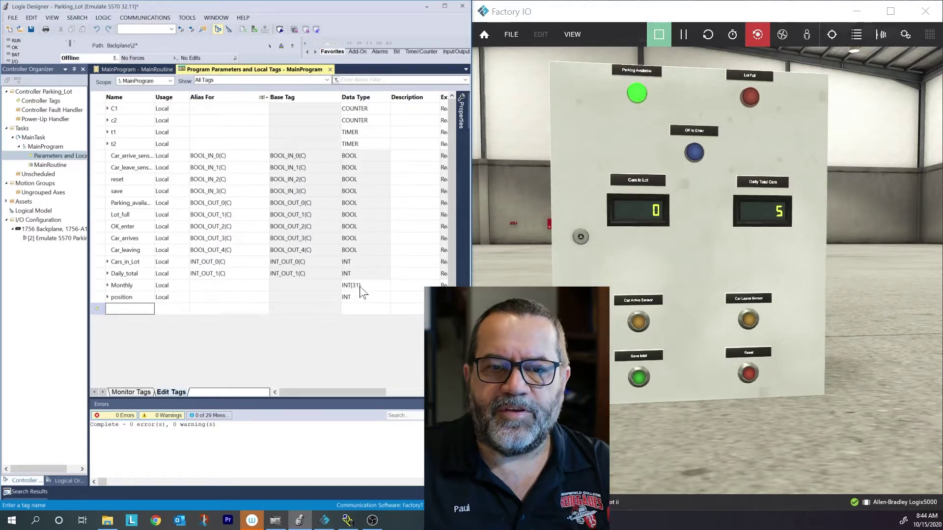
Open MainRoutine, append two empty rungs and select the new rung 8.
{"action": "double_click", "coordinate": [46, 164]}
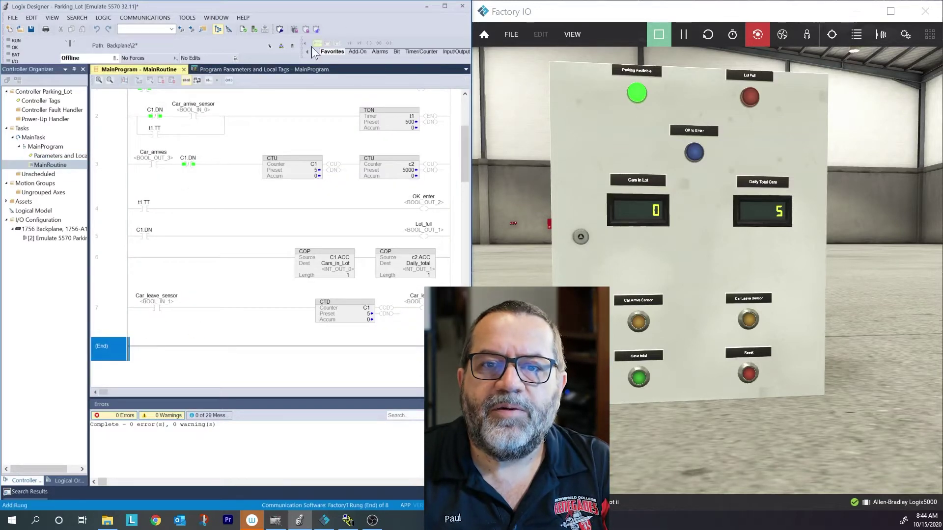
{"action": "left_click", "coordinate": [317, 44]}
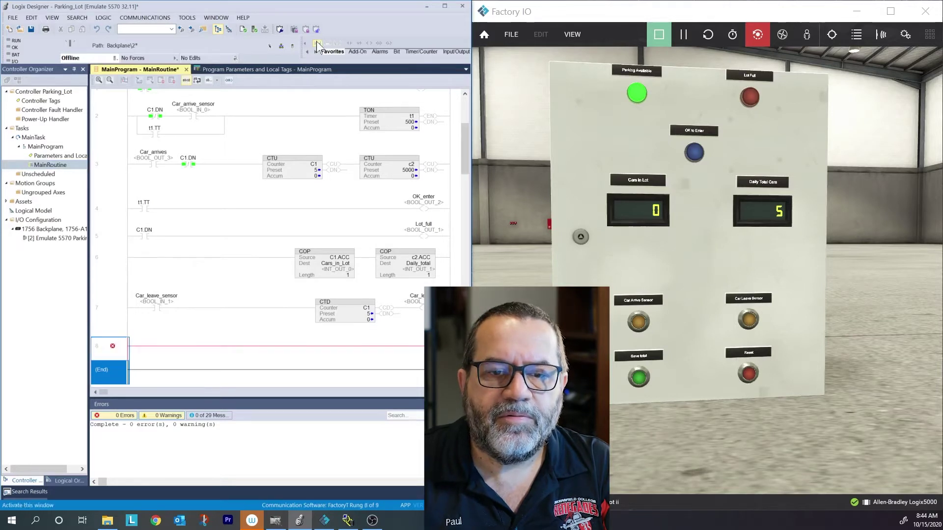
{"action": "left_click", "coordinate": [316, 44]}
{"action": "scroll", "coordinate": [339, 237], "scroll_direction": "down", "scroll_amount": 1}
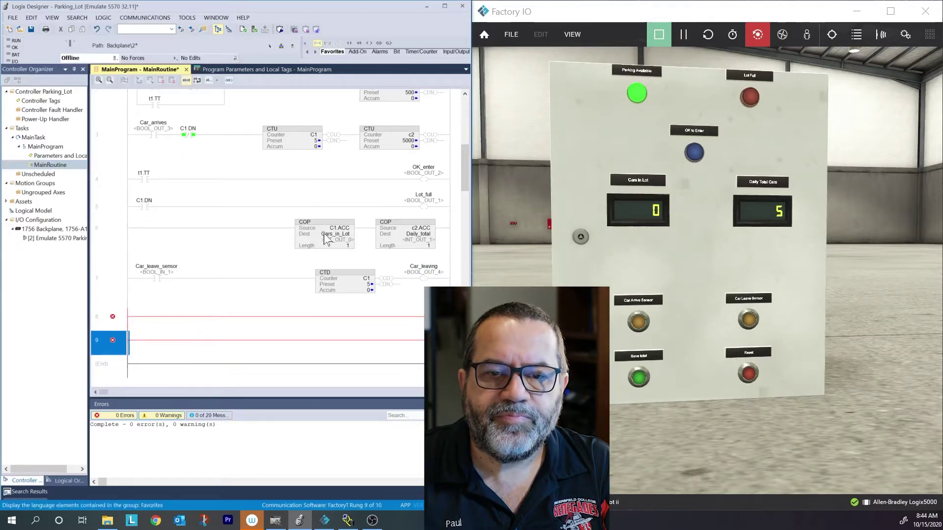
{"action": "left_click", "coordinate": [151, 319]}
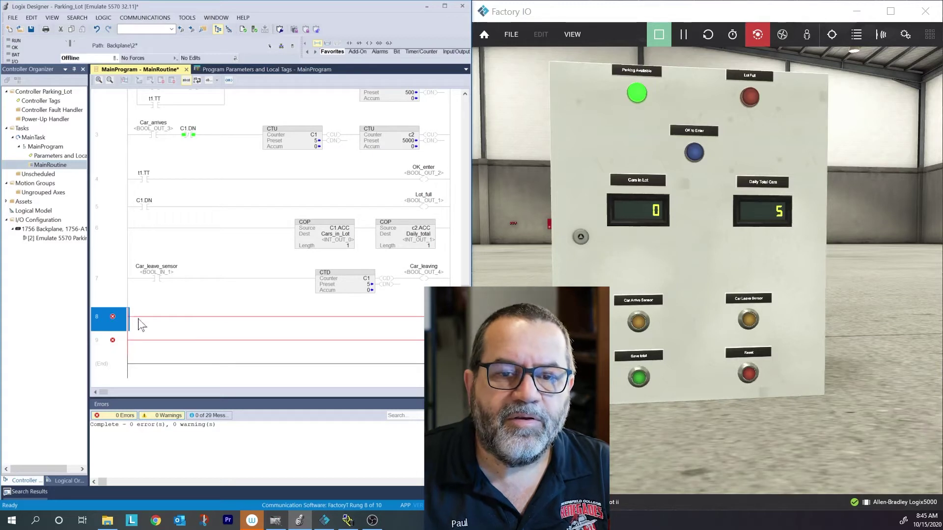
Add an XIC contact tagged save to rung 8.
{"action": "left_click", "coordinate": [351, 54]}
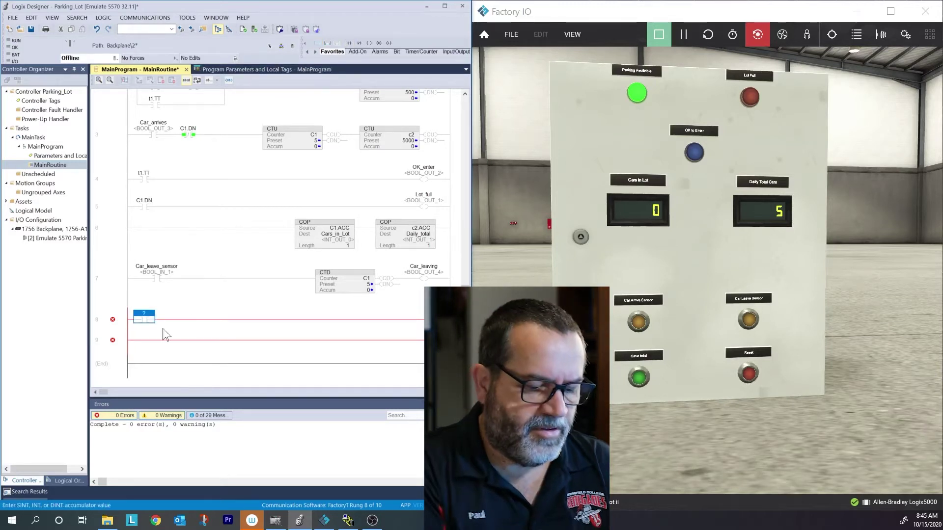
{"action": "type", "text": "ave"}
{"action": "key", "text": "Return"}
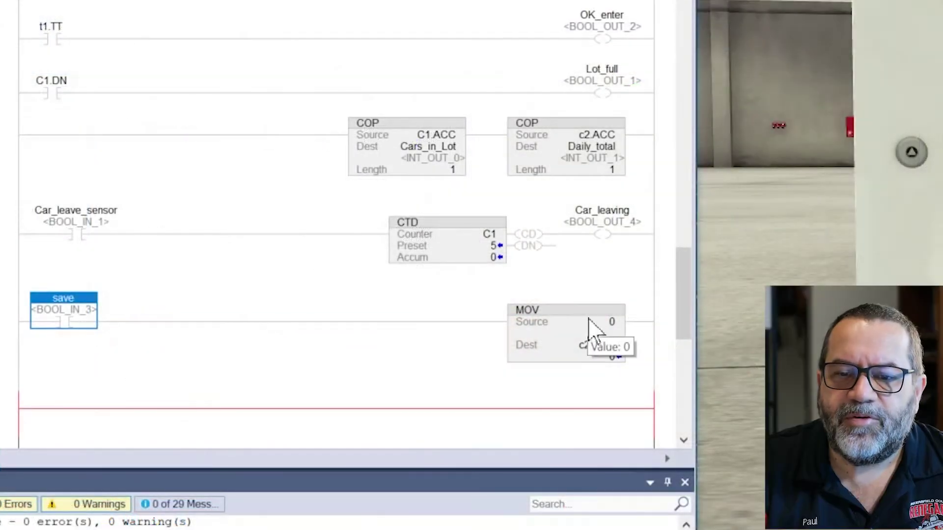
Set the MOV source to c2.ACC and its destination to Monthly[0].
{"action": "left_click", "coordinate": [611, 328]}
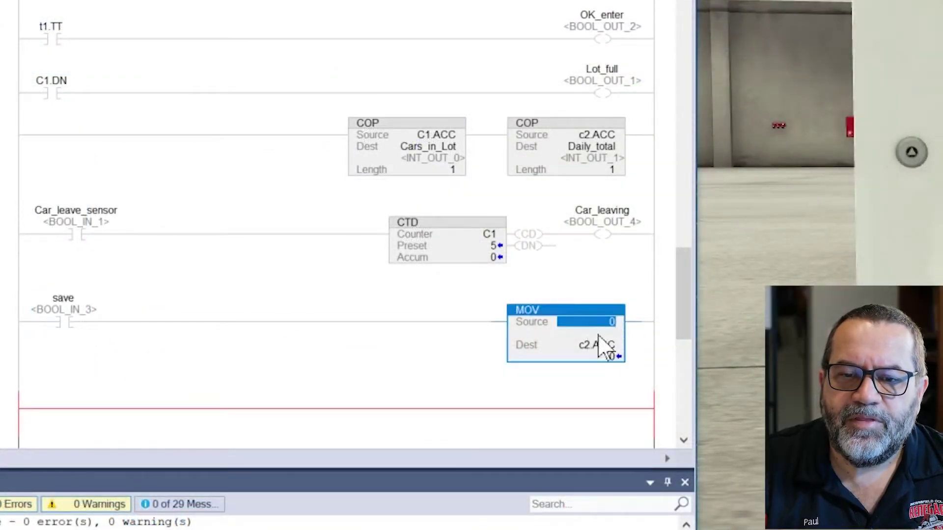
{"action": "type", "text": "c"}
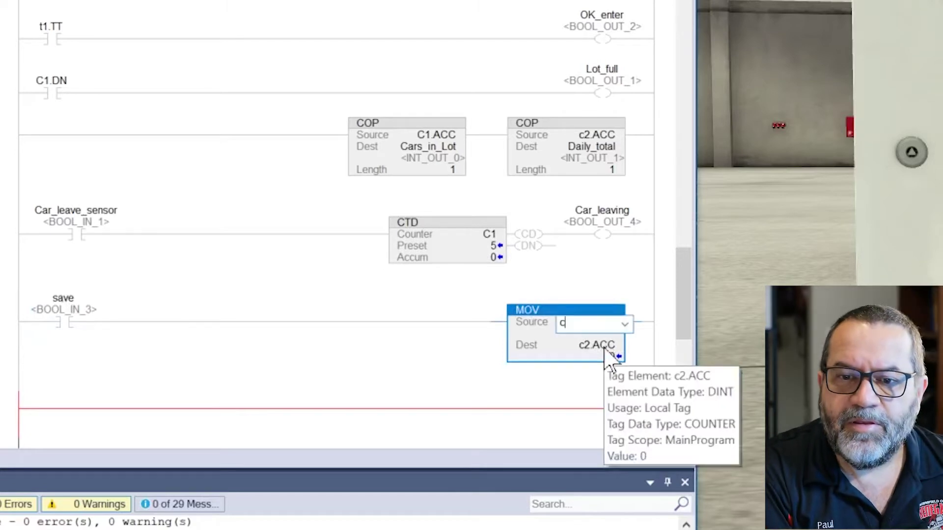
{"action": "type", "text": "2.a"}
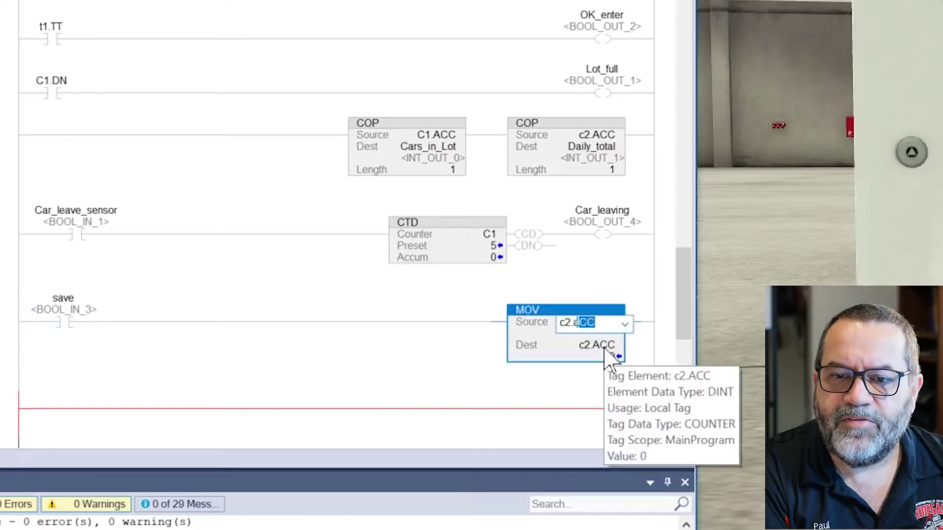
{"action": "type", "text": "cc"}
{"action": "key", "text": "Return"}
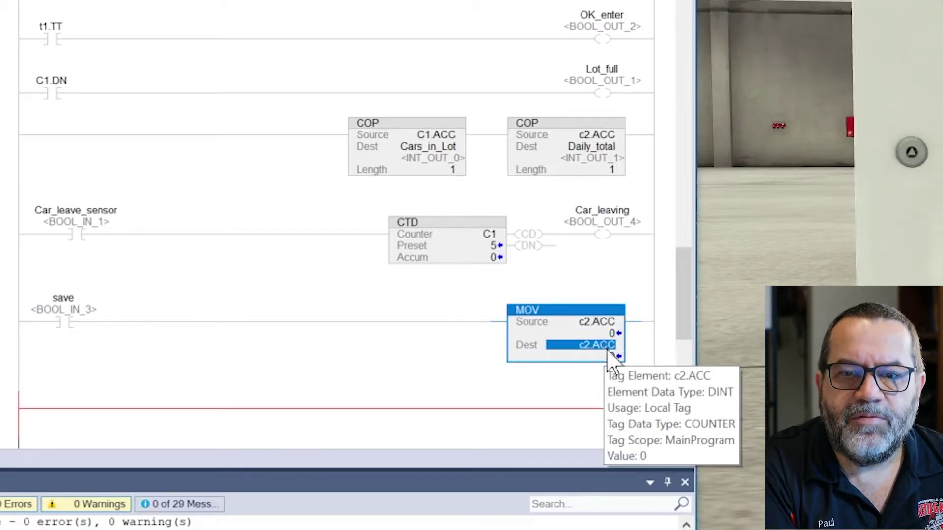
{"action": "type", "text": "m"}
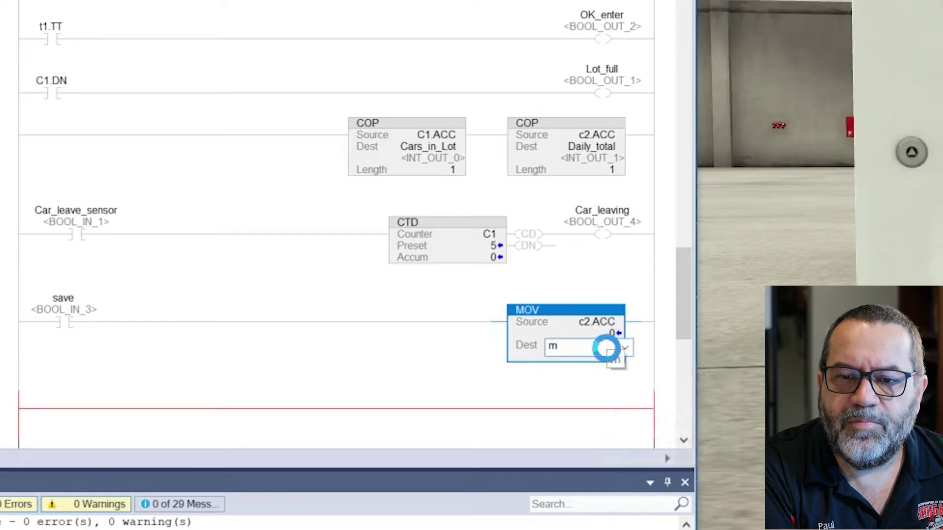
{"action": "type", "text": "onthly"}
{"action": "left_click", "coordinate": [625, 347]}
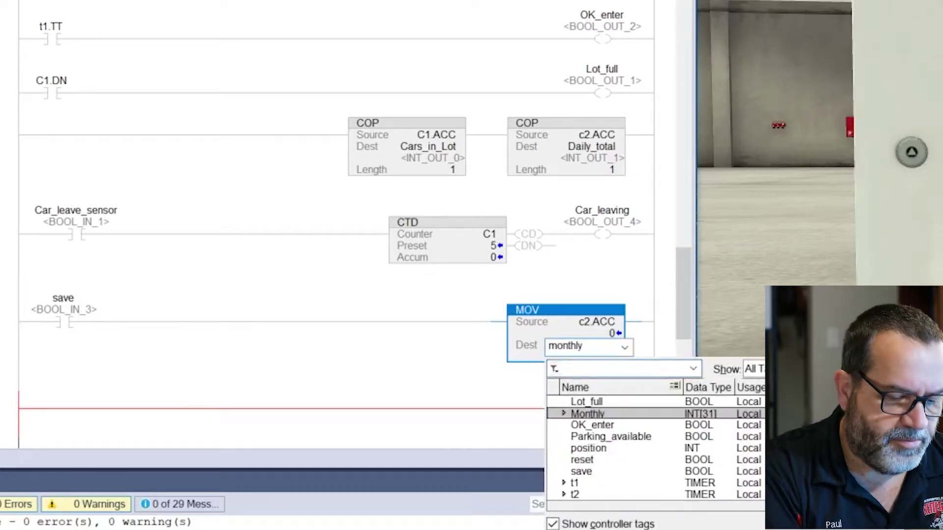
{"action": "type", "text": "mon"}
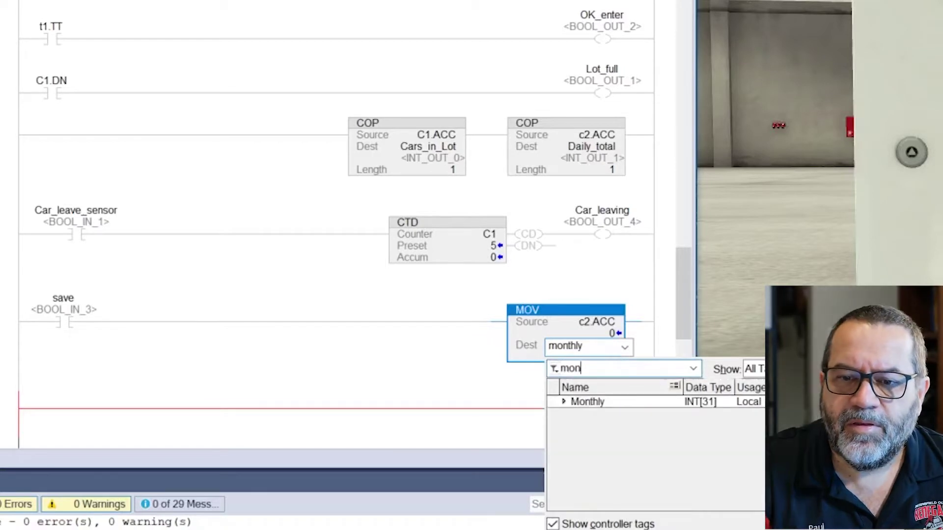
{"action": "left_click", "coordinate": [564, 402]}
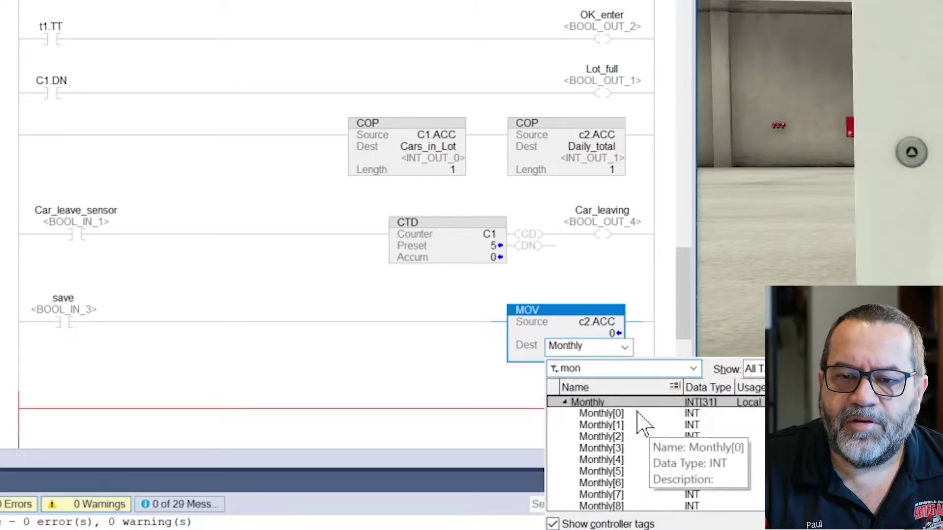
{"action": "key", "text": "Down"}
{"action": "key", "text": "Return"}
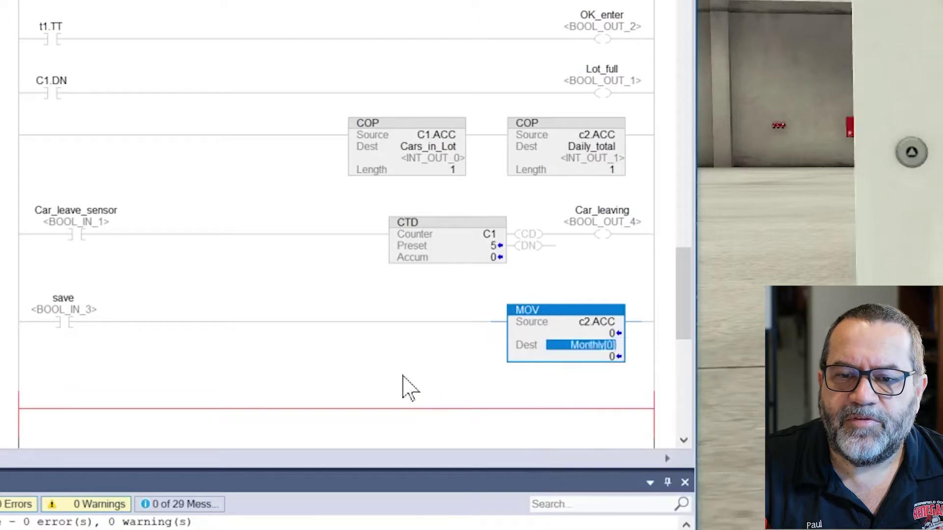
{"action": "key", "text": "Return"}
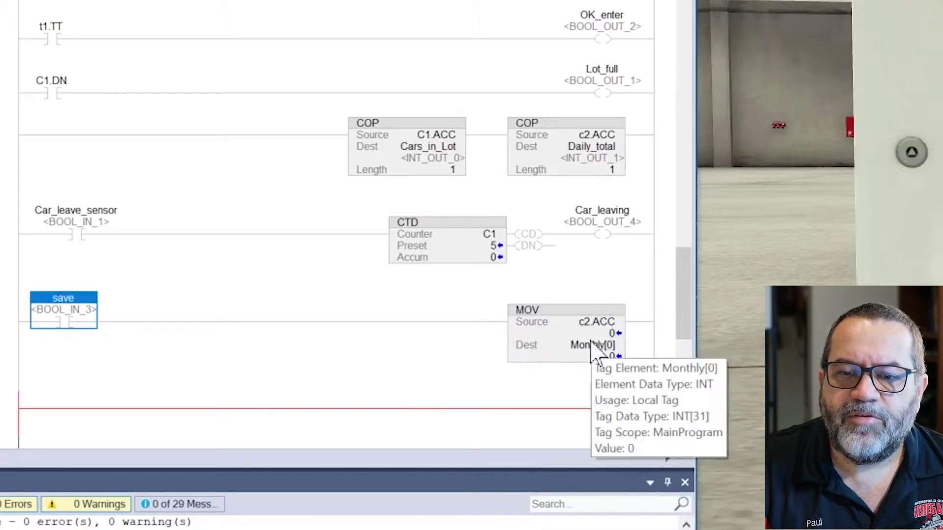
Change the MOV destination from Monthly[0] to Monthly[position].
{"action": "left_click", "coordinate": [613, 360]}
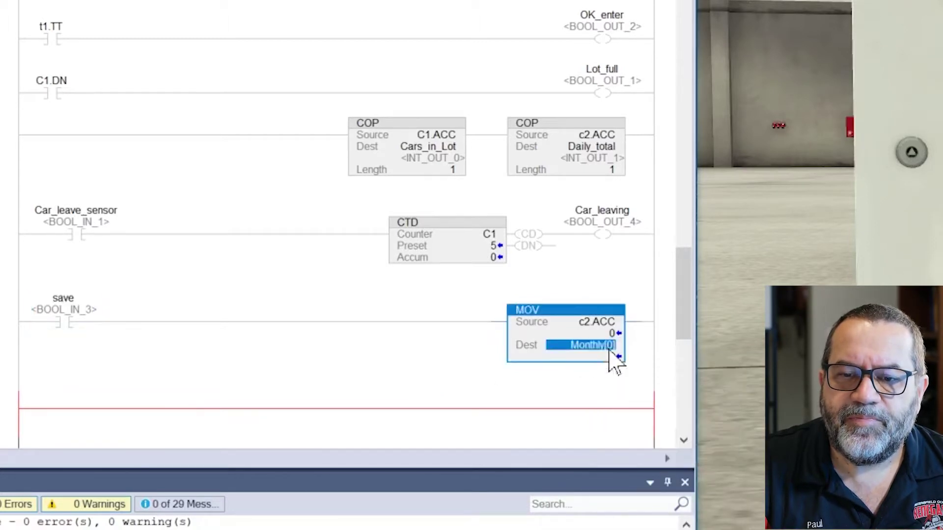
{"action": "double_click", "coordinate": [611, 347]}
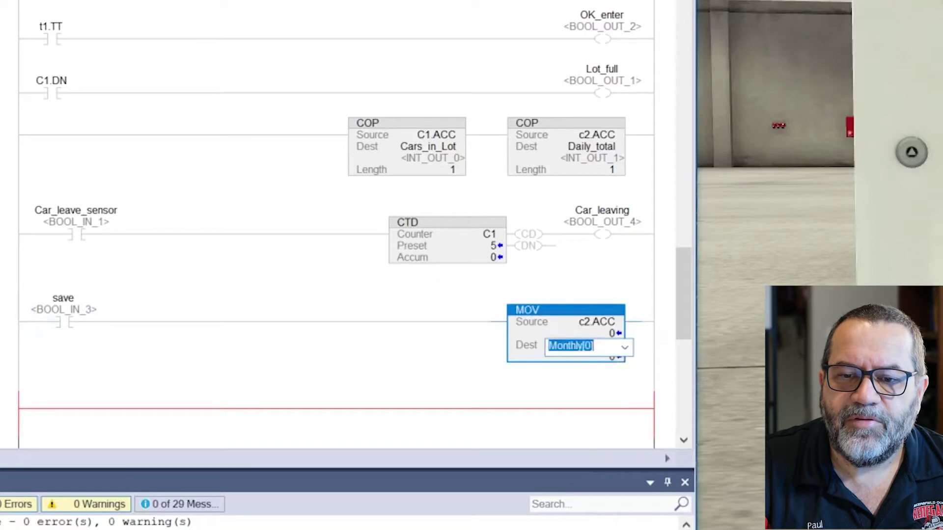
{"action": "key", "text": "End"}
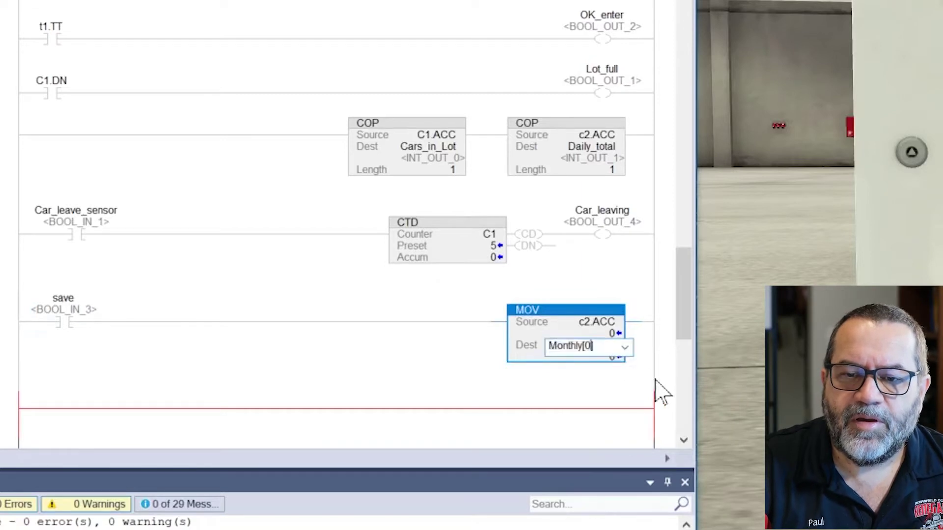
{"action": "key", "text": "Left"}
{"action": "key", "text": "BackSpace"}
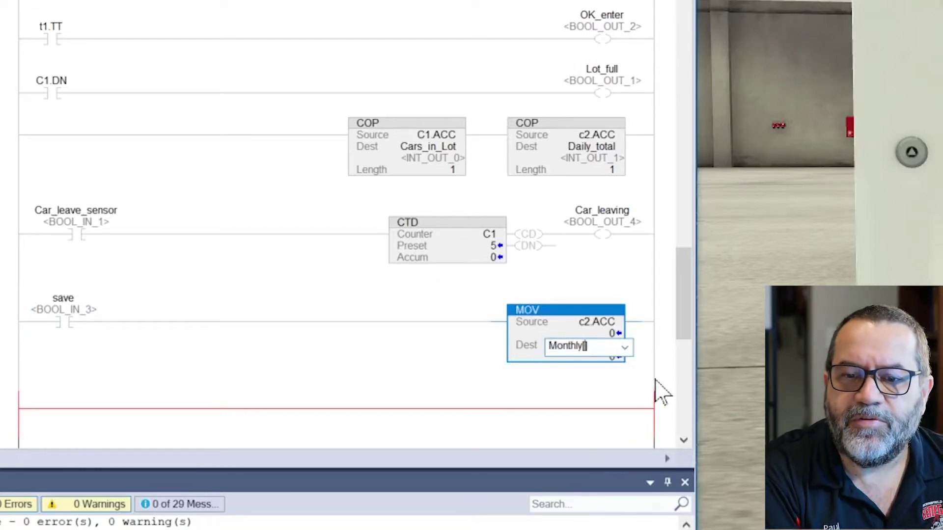
{"action": "type", "text": "positino"}
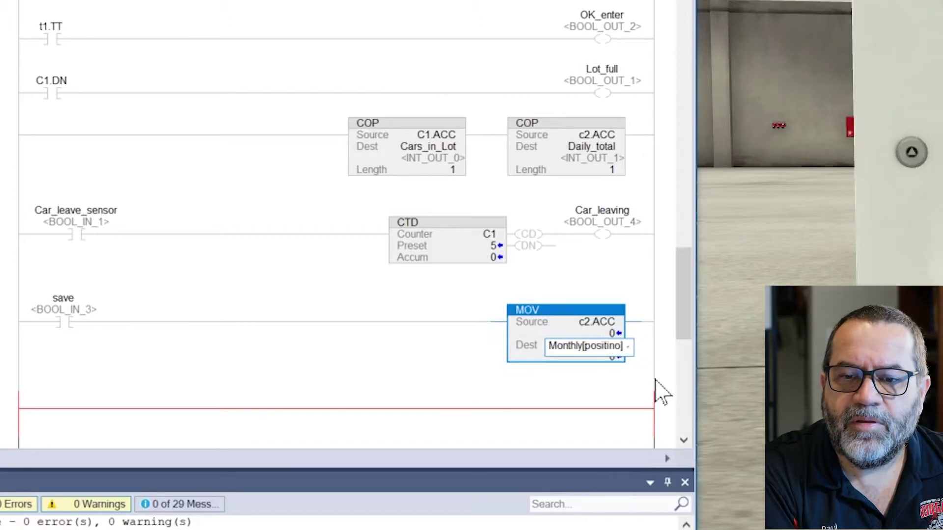
{"action": "key", "text": "BackSpace"}
{"action": "key", "text": "BackSpace"}
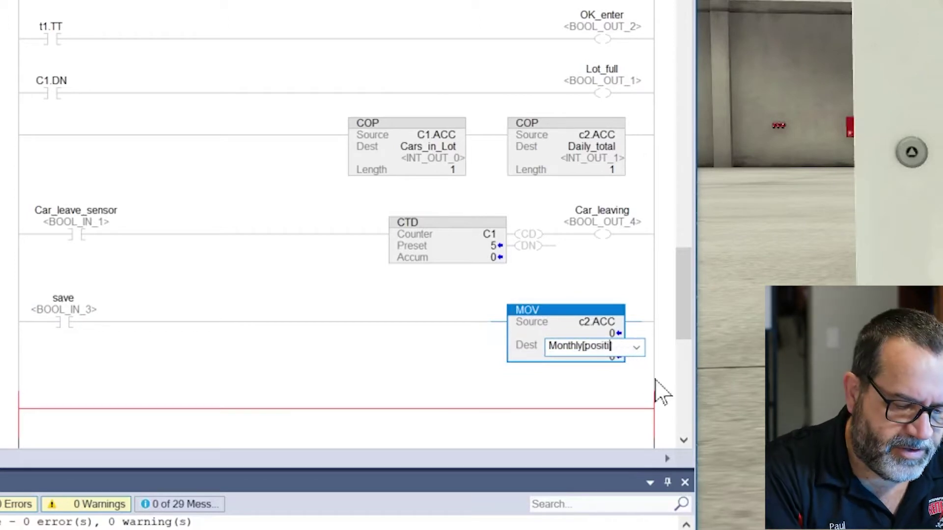
{"action": "type", "text": "on]"}
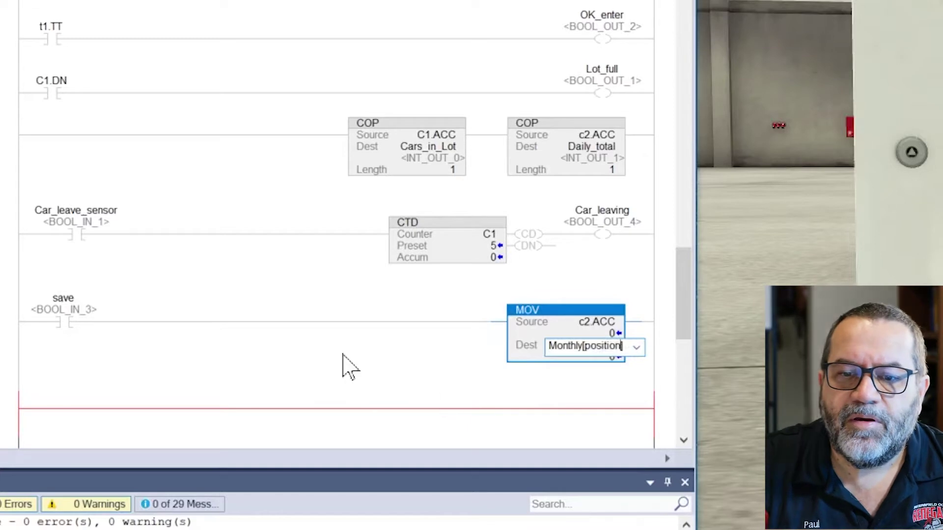
{"action": "key", "text": "Return"}
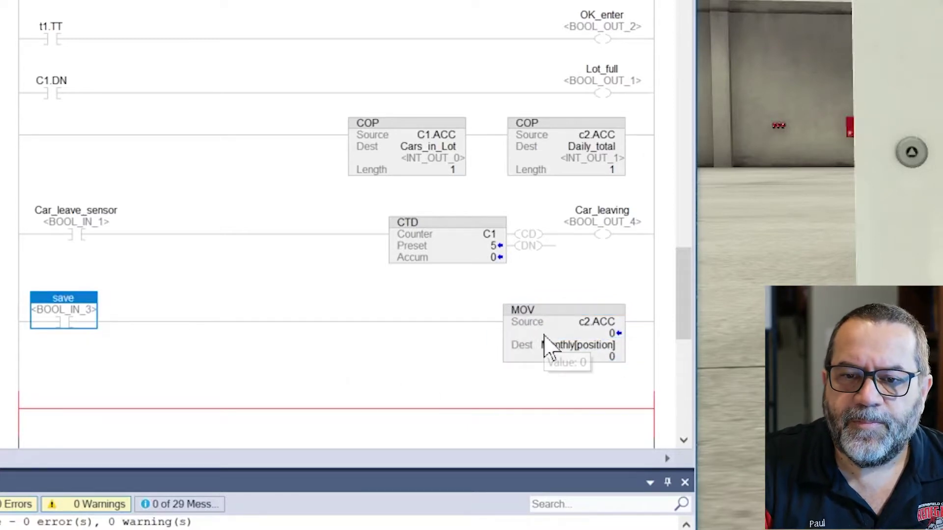
{"action": "mouse_move", "coordinate": [578, 345]}
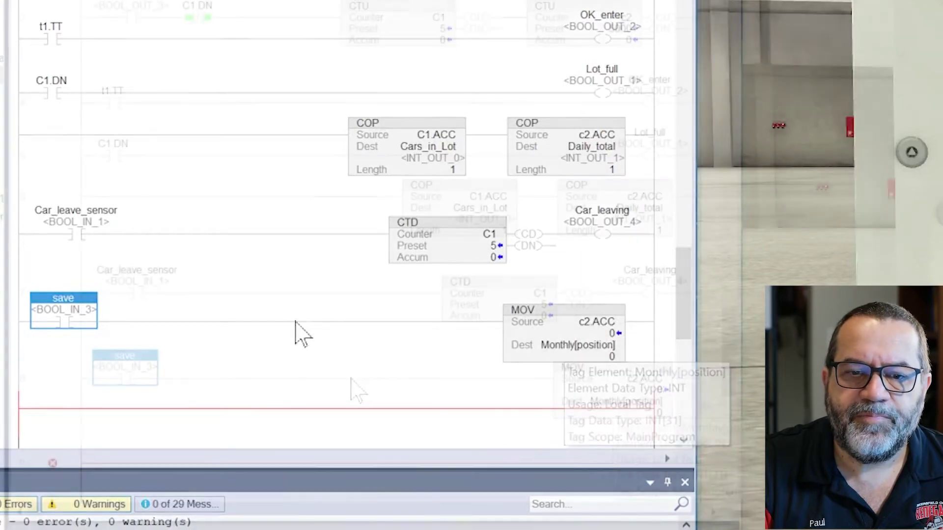
Add an ADD storing position plus 1 into position, placed after the MOV.
{"action": "right_click", "coordinate": [351, 383]}
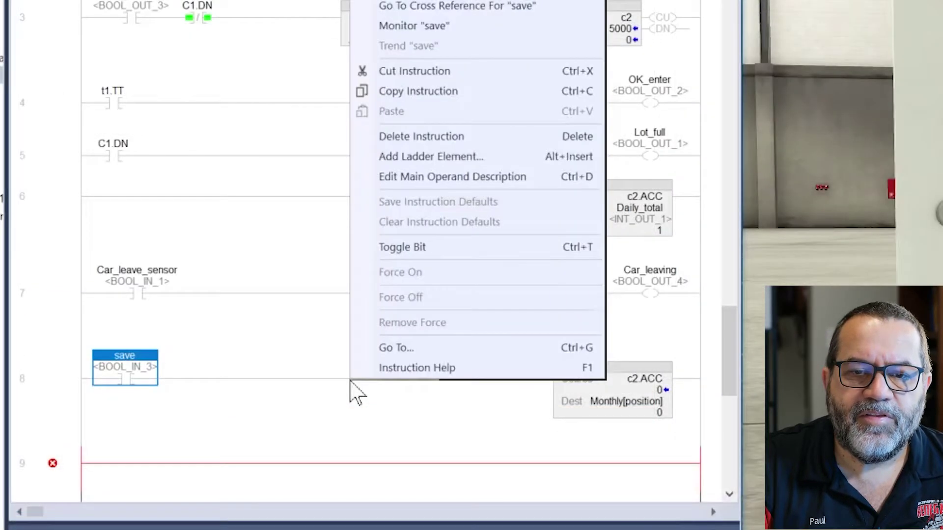
{"action": "left_click", "coordinate": [430, 157]}
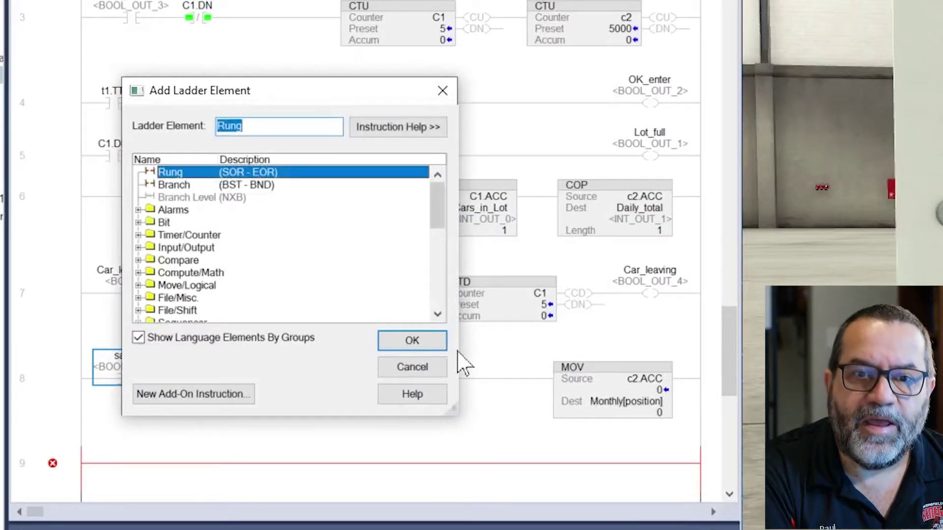
{"action": "type", "text": "ADD"}
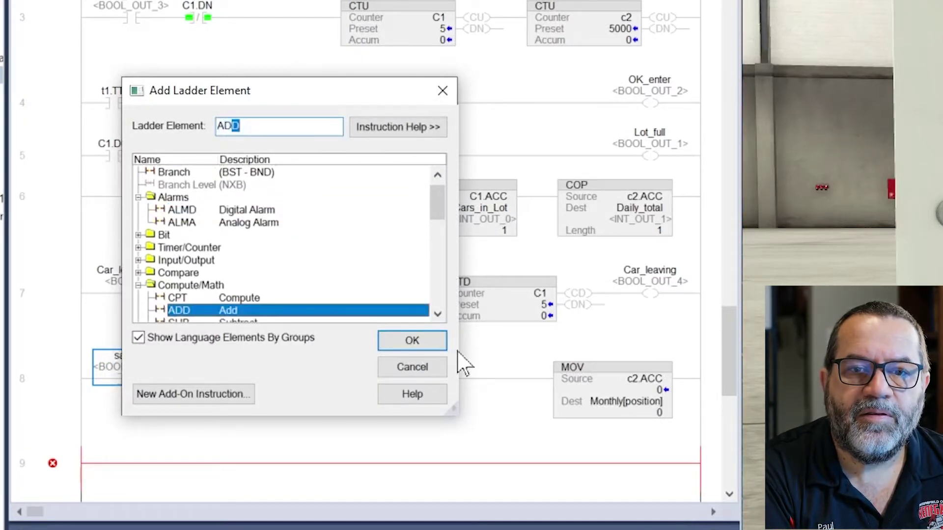
{"action": "key", "text": "Return"}
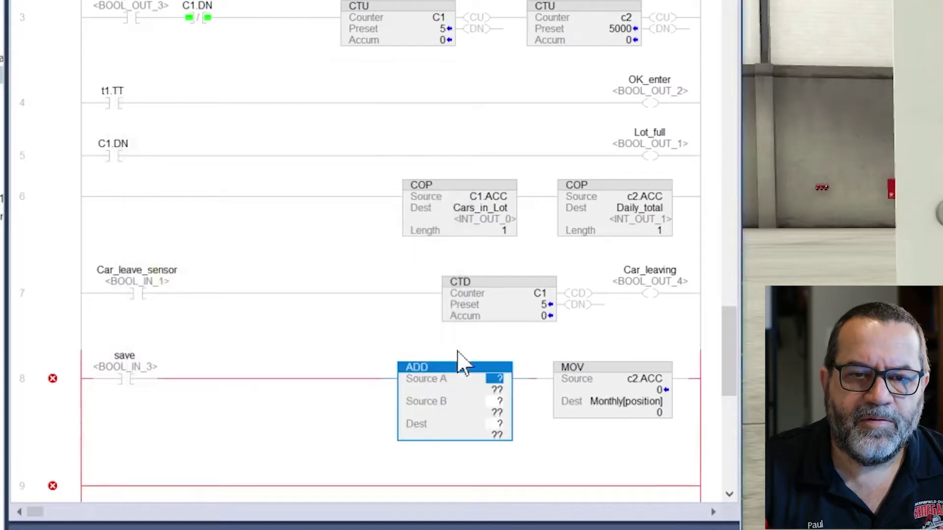
{"action": "double_click", "coordinate": [498, 385]}
{"action": "type", "text": "position"}
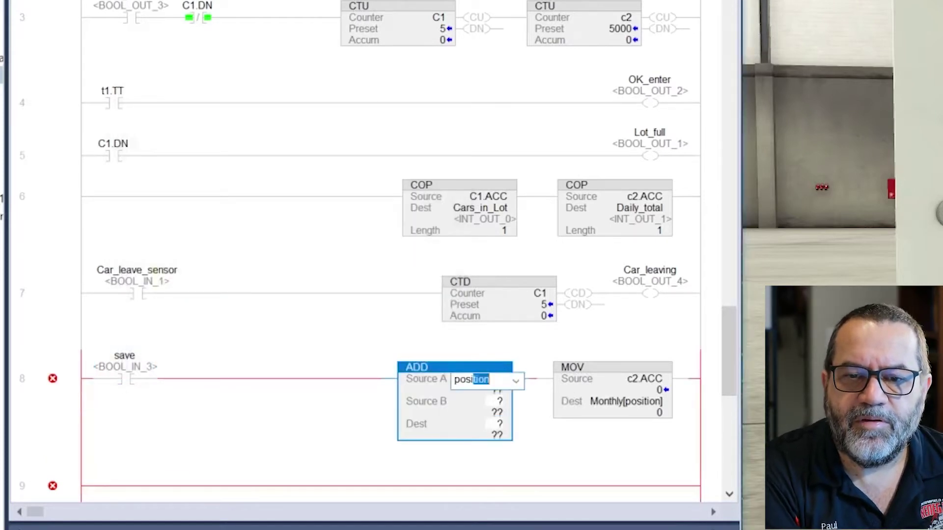
{"action": "key", "text": "Return"}
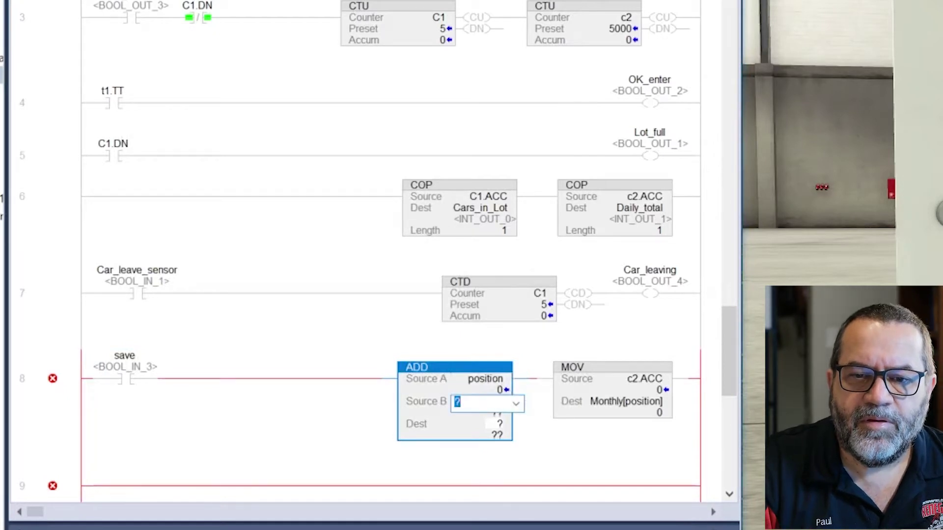
{"action": "type", "text": "1"}
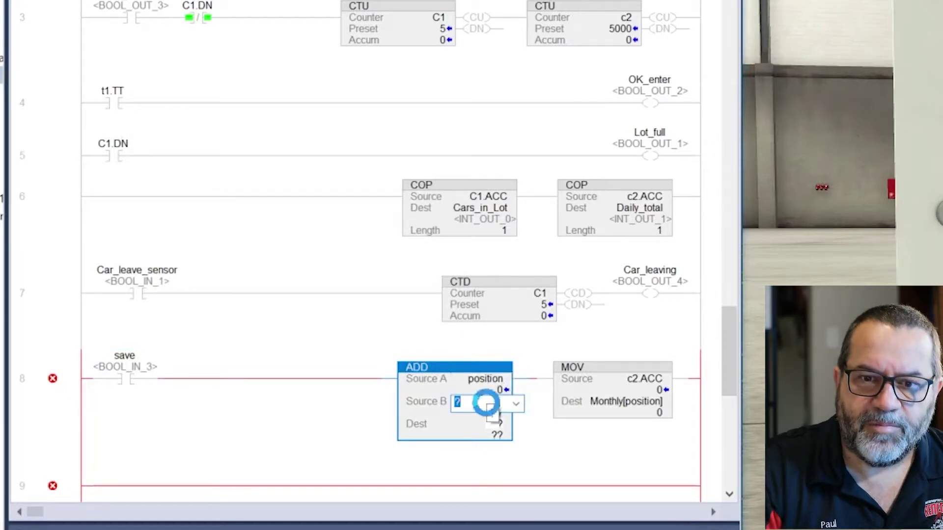
{"action": "key", "text": "Return"}
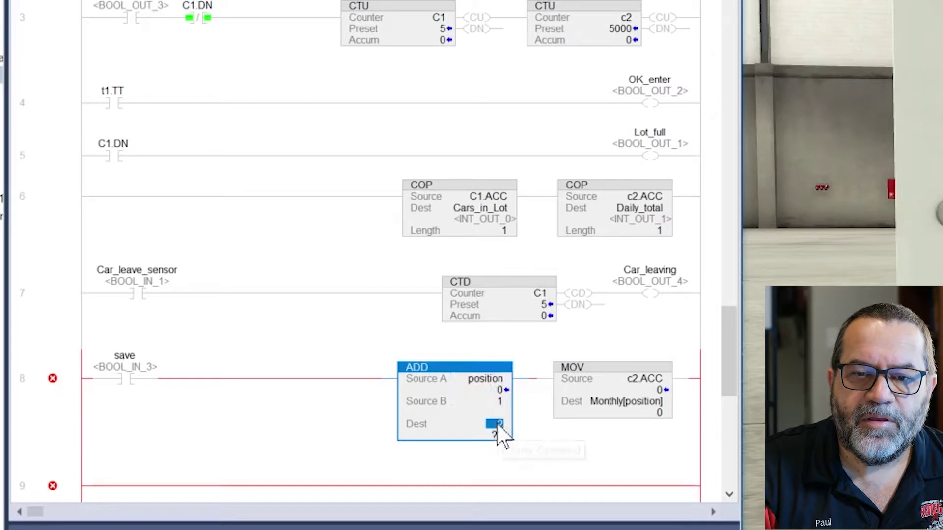
{"action": "type", "text": "position"}
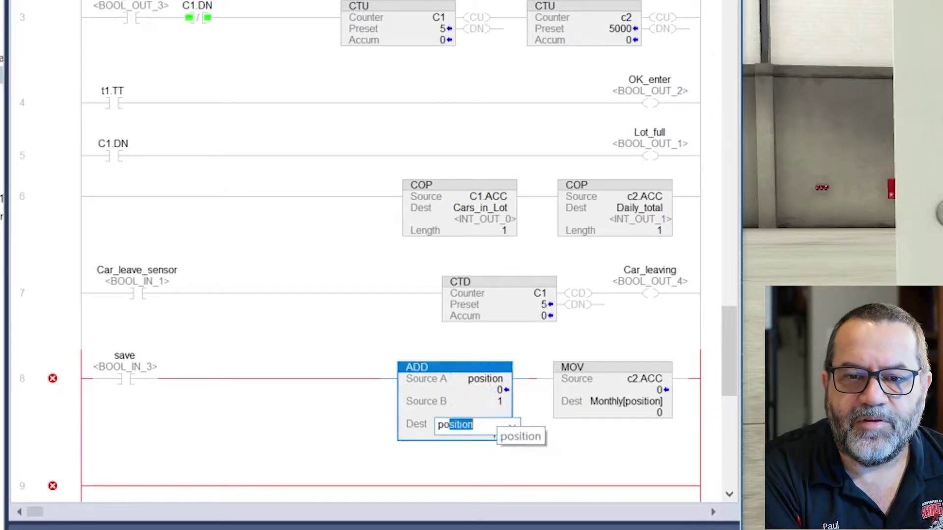
{"action": "key", "text": "Return"}
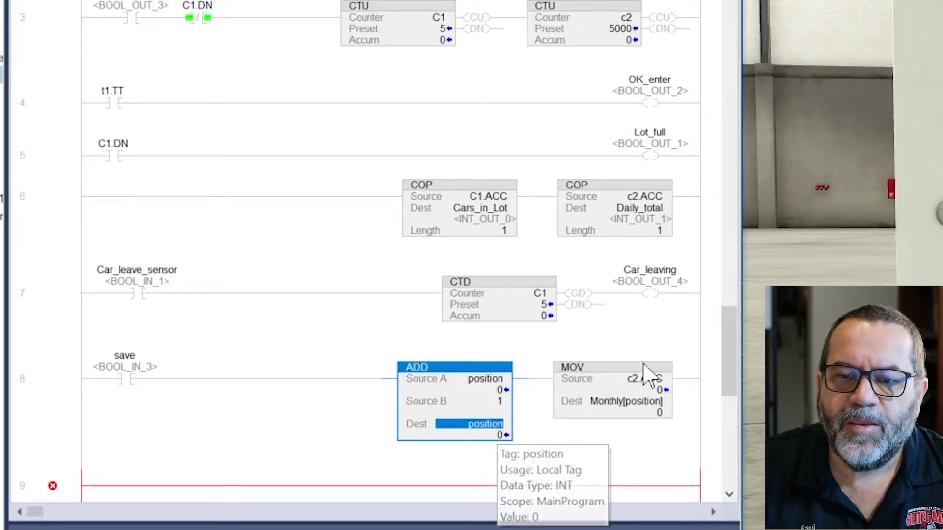
{"action": "left_click_drag", "start_coordinate": [622, 377], "coordinate": [265, 404]}
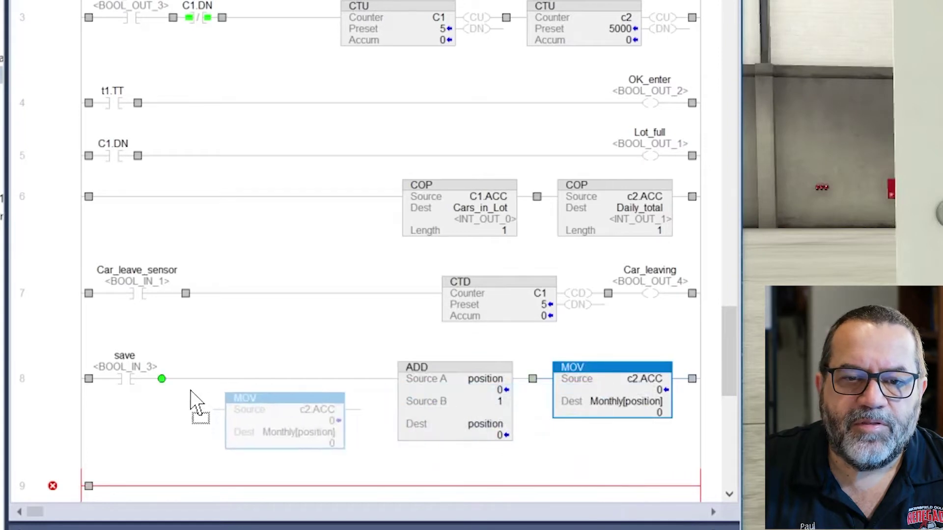
{"action": "key", "text": "Left"}
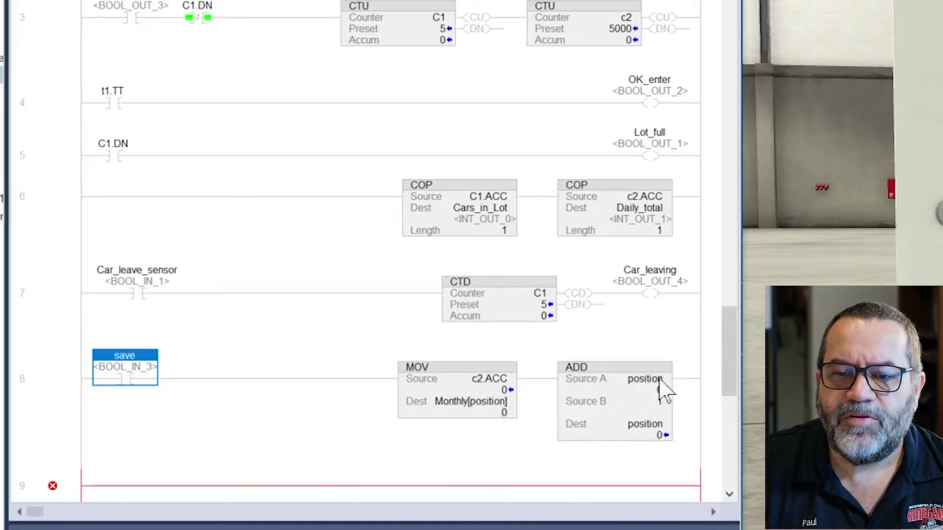
{"action": "mouse_move", "coordinate": [644, 378]}
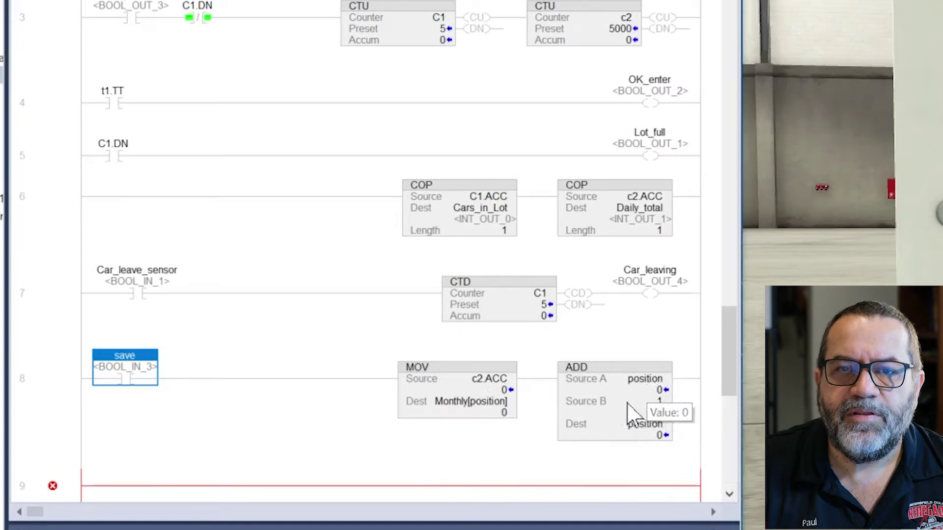
{"action": "mouse_move", "coordinate": [645, 424]}
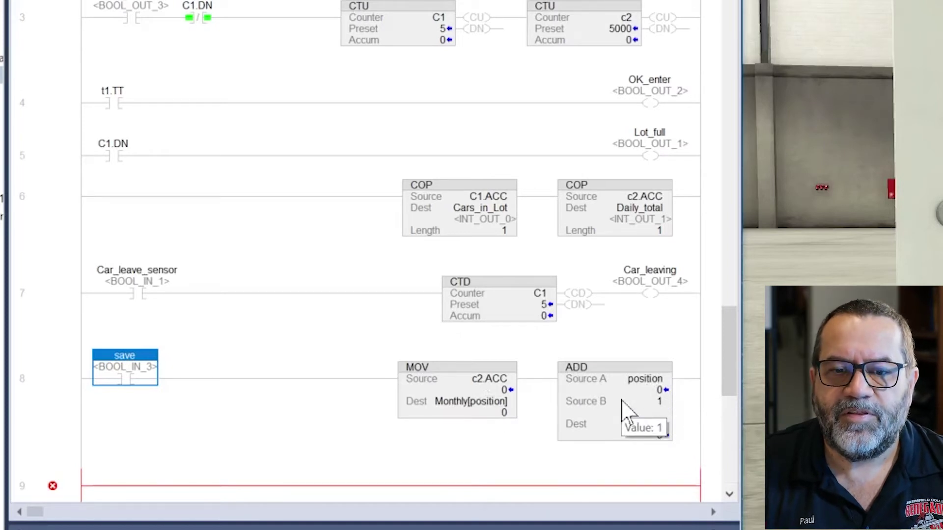
Append a RES instruction on counter c2 after the ADD block.
{"action": "left_click", "coordinate": [689, 390]}
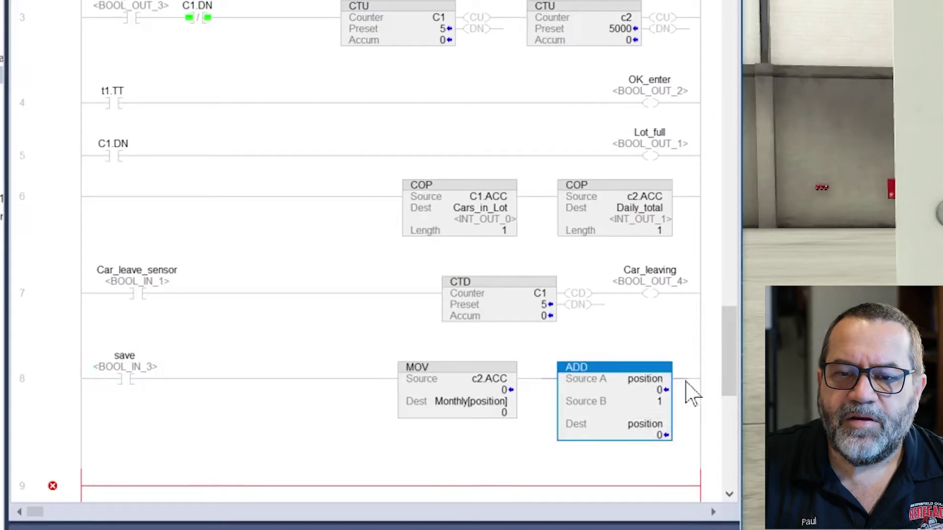
{"action": "right_click", "coordinate": [685, 380]}
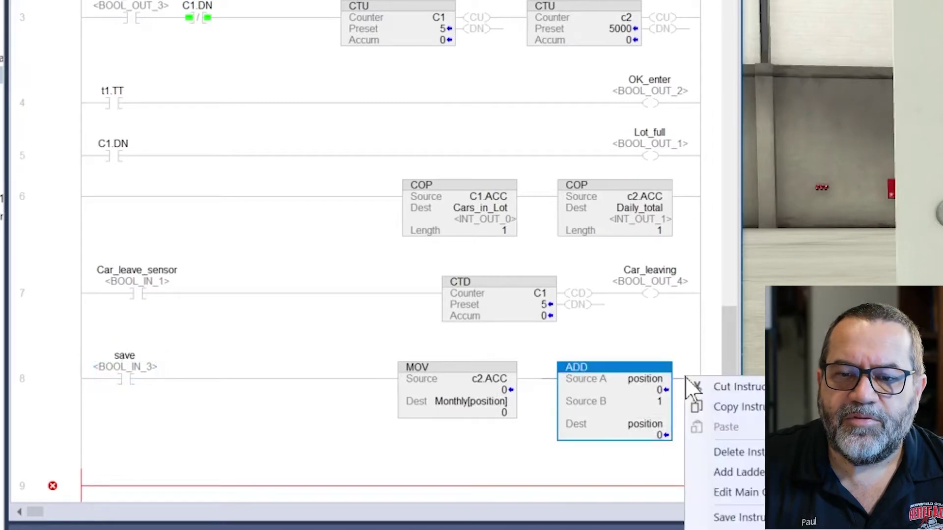
{"action": "left_click", "coordinate": [746, 475]}
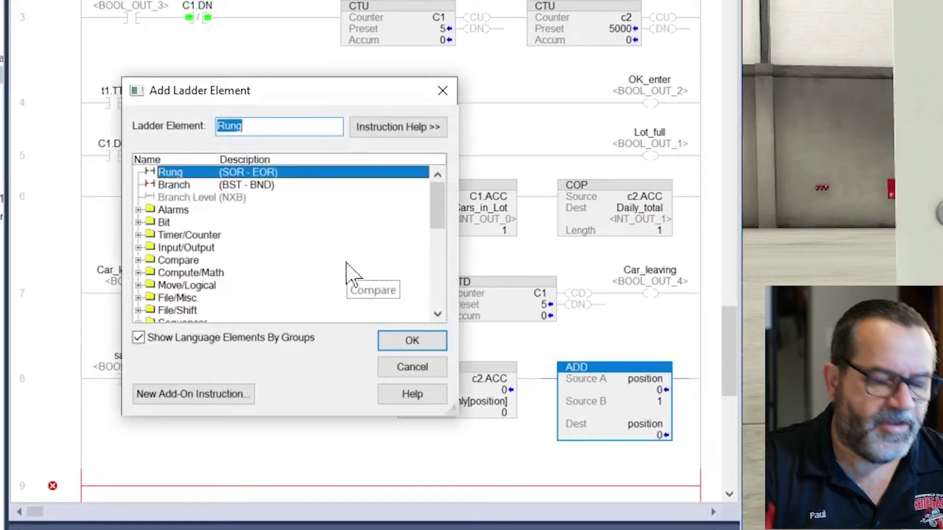
{"action": "type", "text": "RES"}
{"action": "key", "text": "Return"}
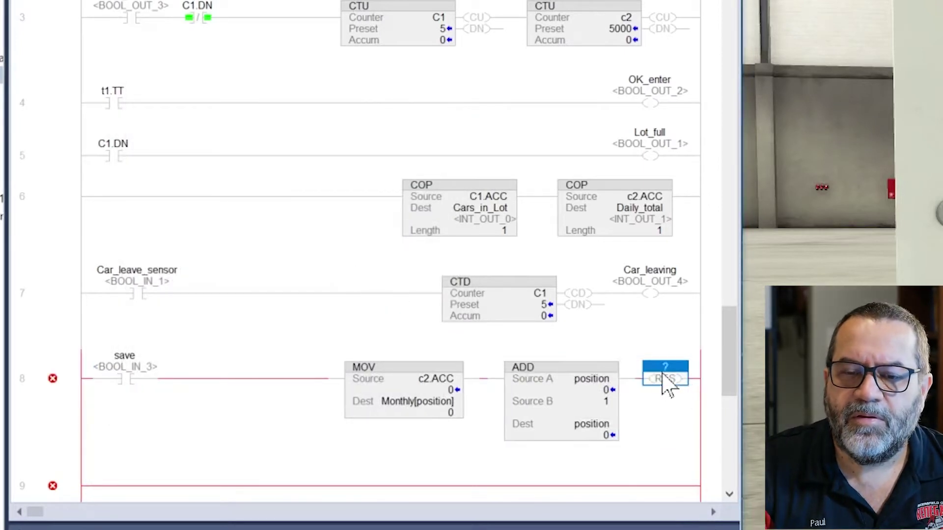
{"action": "left_click", "coordinate": [667, 380]}
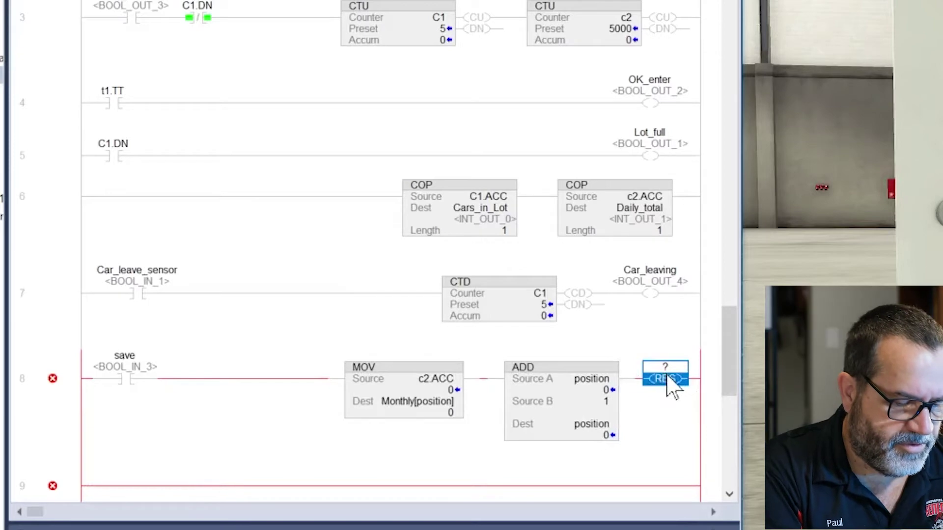
{"action": "double_click", "coordinate": [672, 387]}
{"action": "type", "text": "c2"}
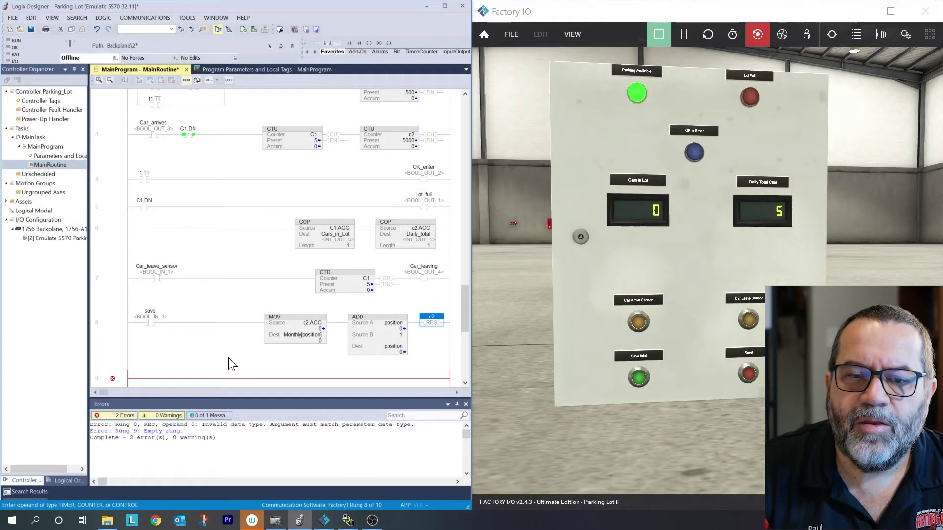
{"action": "key", "text": "Return"}
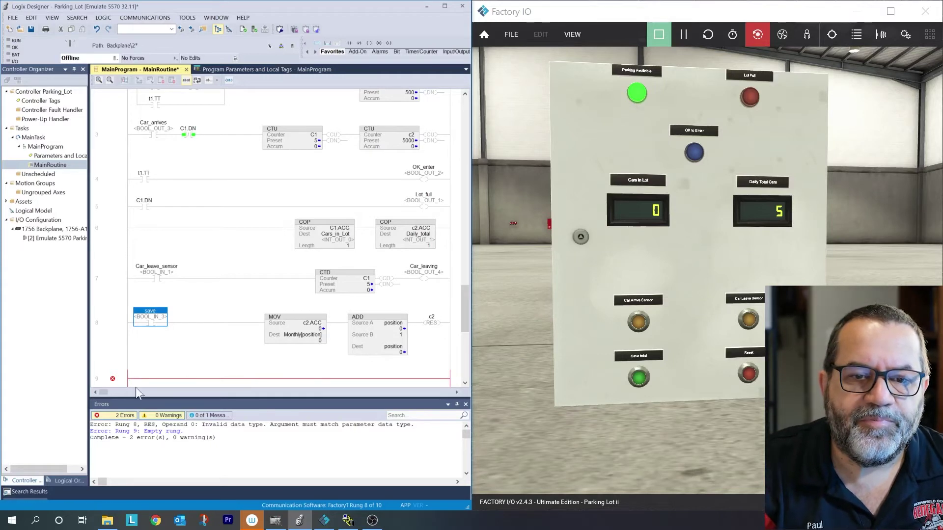
{"action": "left_click", "coordinate": [145, 379]}
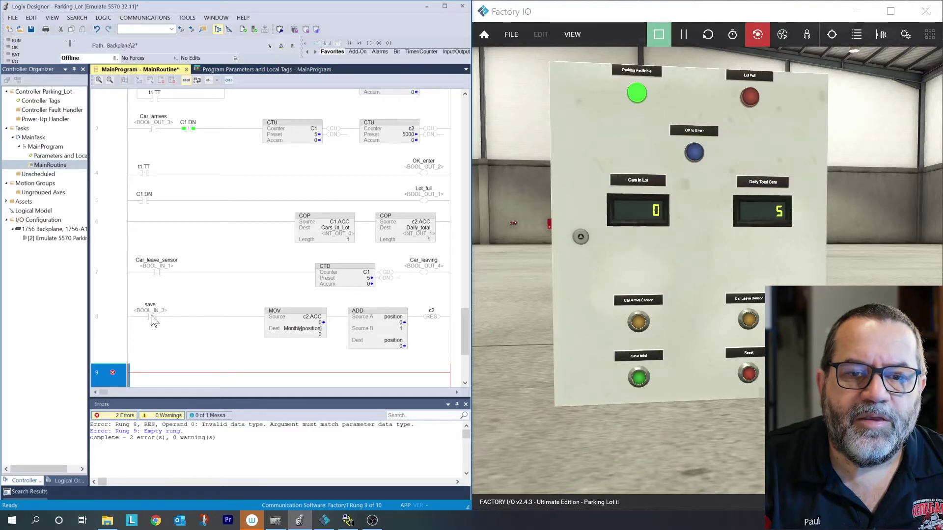
{"action": "left_click", "coordinate": [152, 320]}
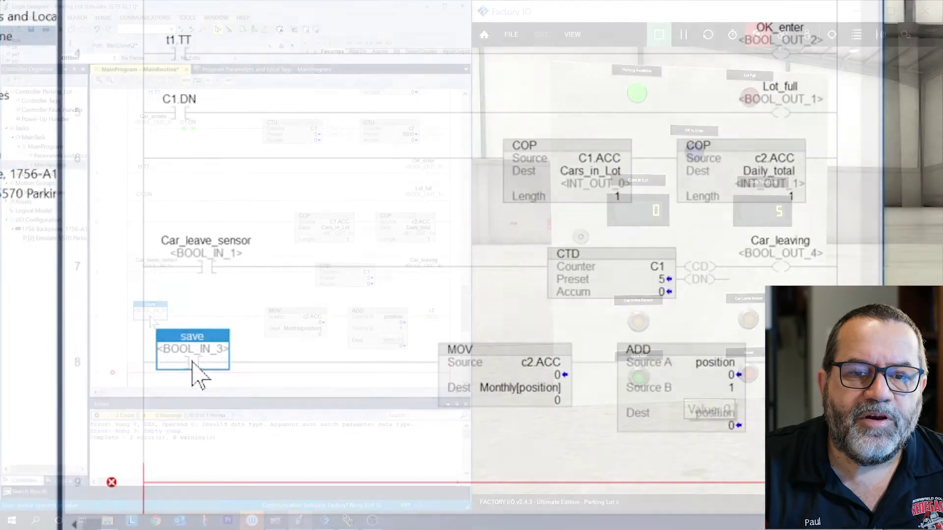
{"action": "double_click", "coordinate": [151, 319]}
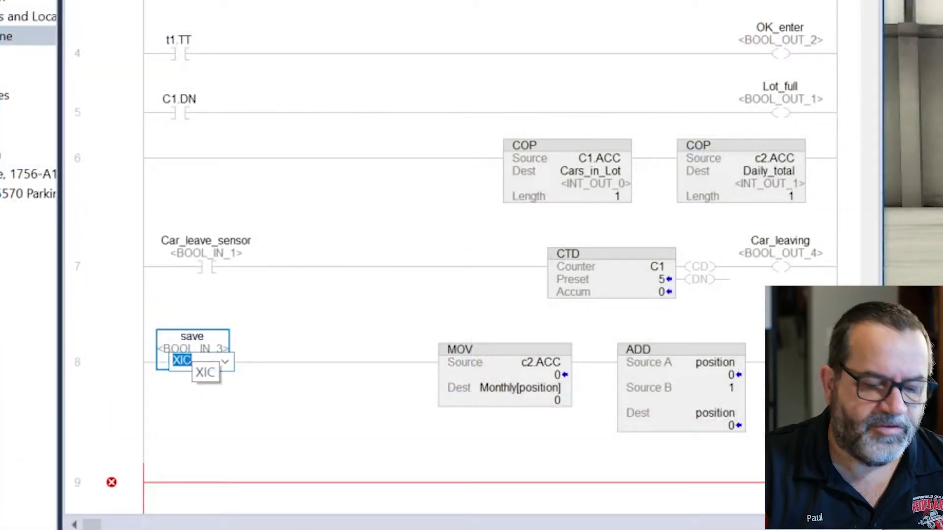
{"action": "type", "text": "O"}
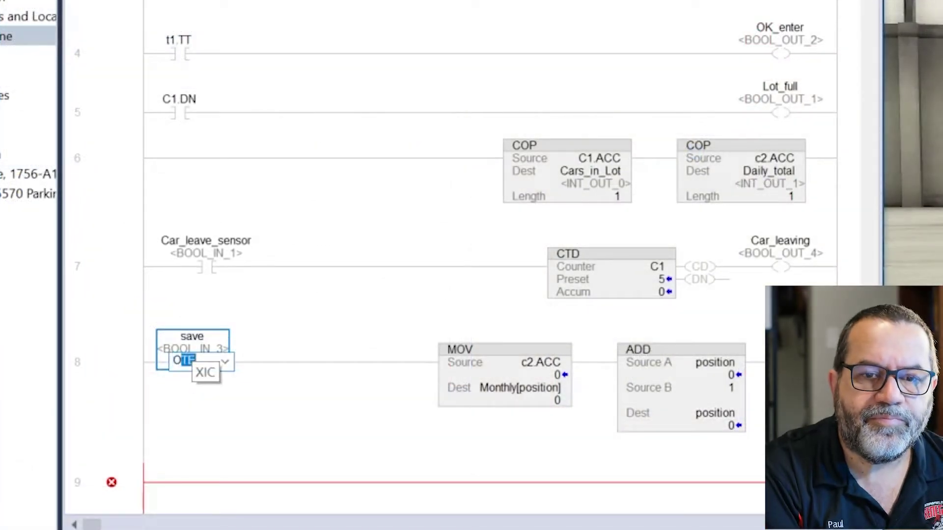
{"action": "type", "text": "Ne"}
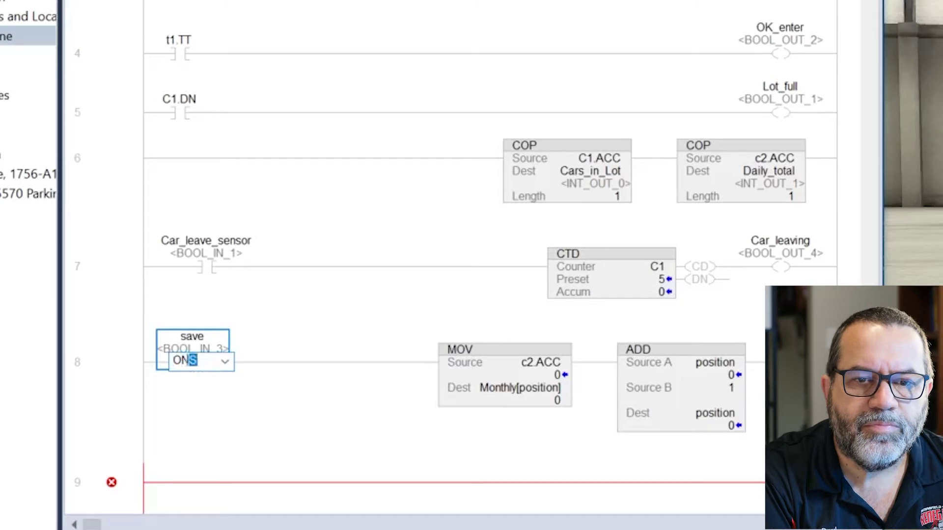
{"action": "key", "text": "Return"}
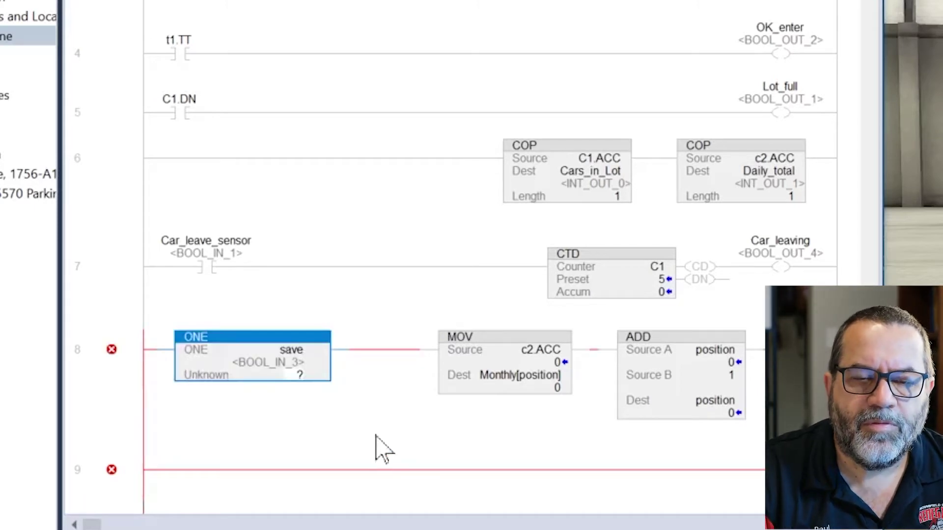
{"action": "key", "text": "ctrl+z"}
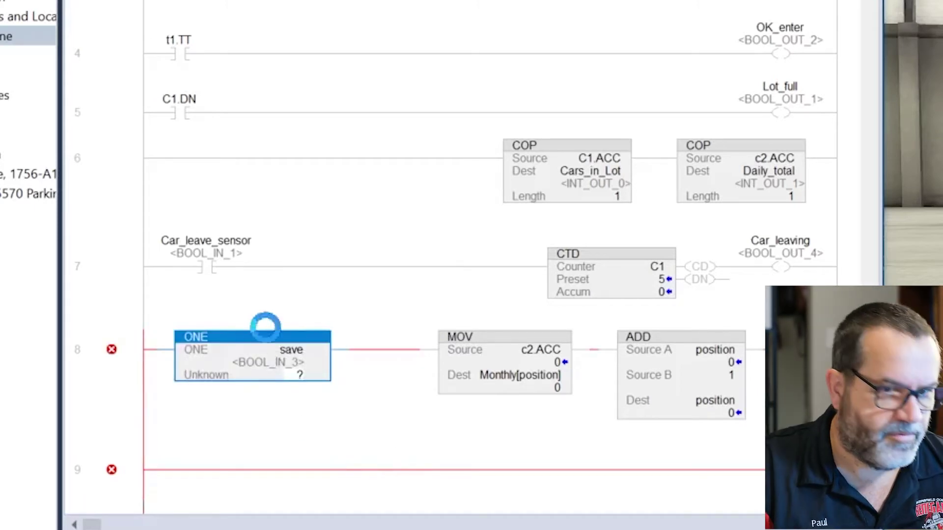
Insert a One Shot (ONS) on rung 8 and assign it the save tag.
{"action": "right_click", "coordinate": [274, 362]}
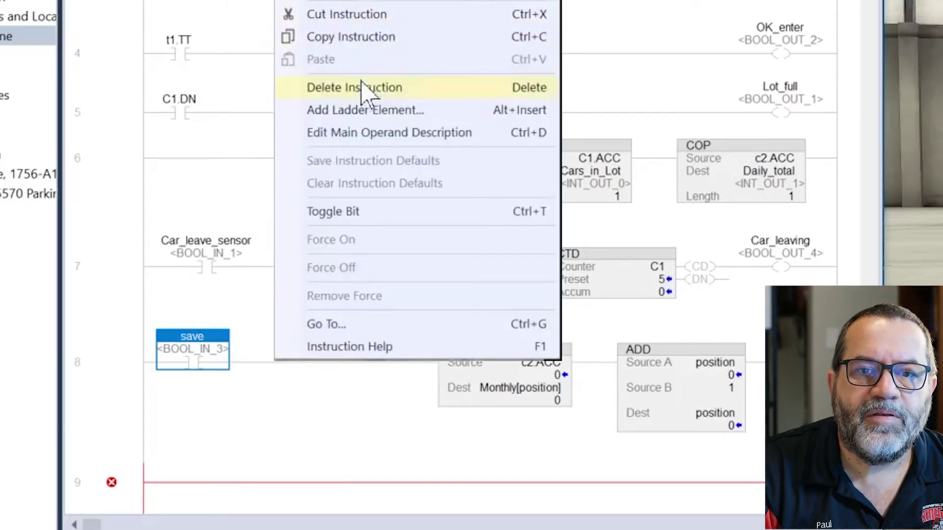
{"action": "left_click", "coordinate": [362, 111]}
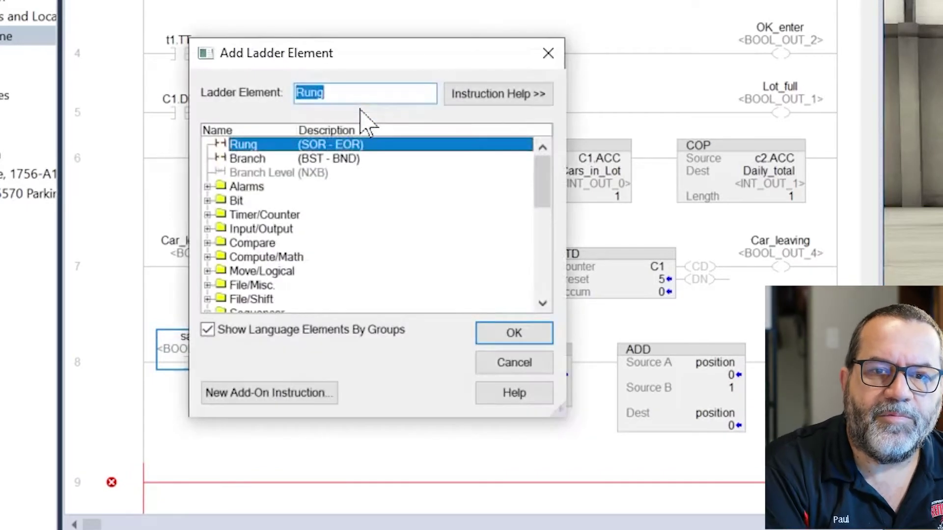
{"action": "type", "text": "ONS"}
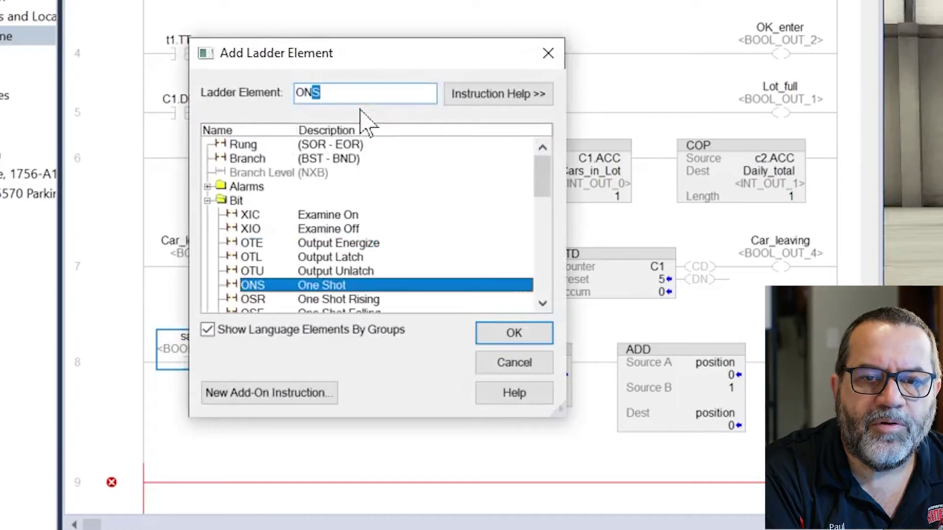
{"action": "key", "text": "Return"}
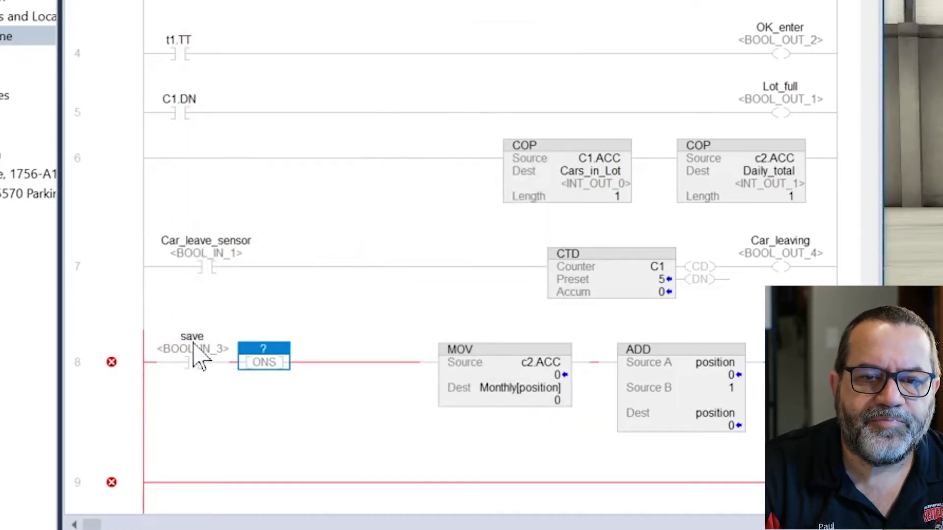
{"action": "left_click_drag", "start_coordinate": [205, 356], "coordinate": [271, 354]}
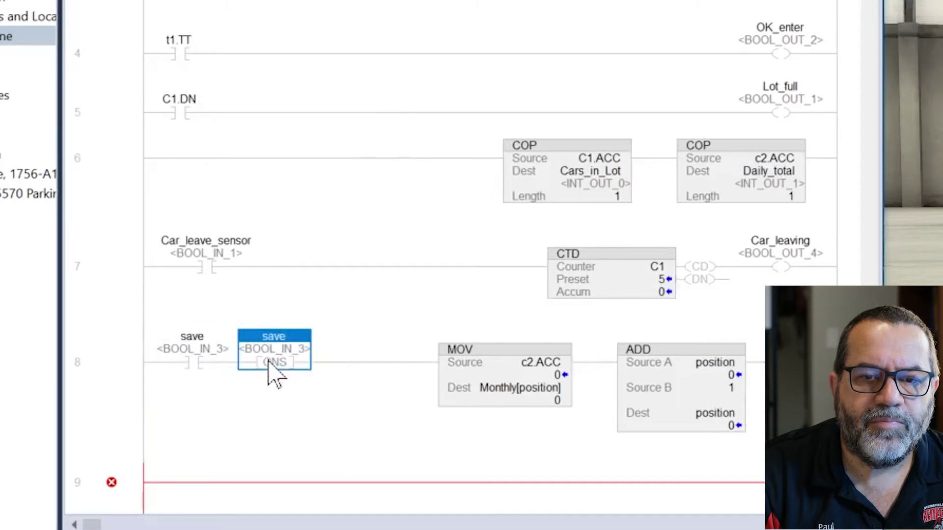
Delete the old save XIC contact from rung 8.
{"action": "left_click", "coordinate": [199, 365]}
{"action": "key", "text": "Delete"}
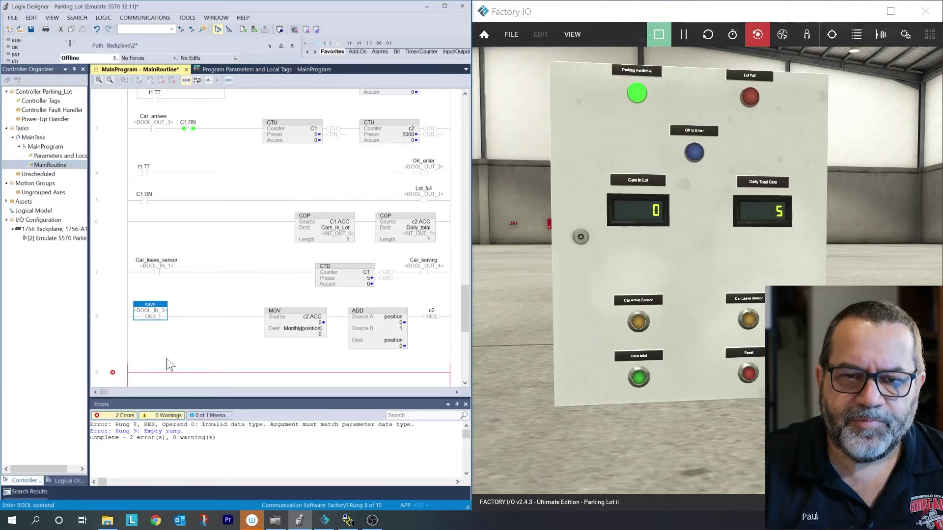
{"action": "left_click", "coordinate": [159, 377]}
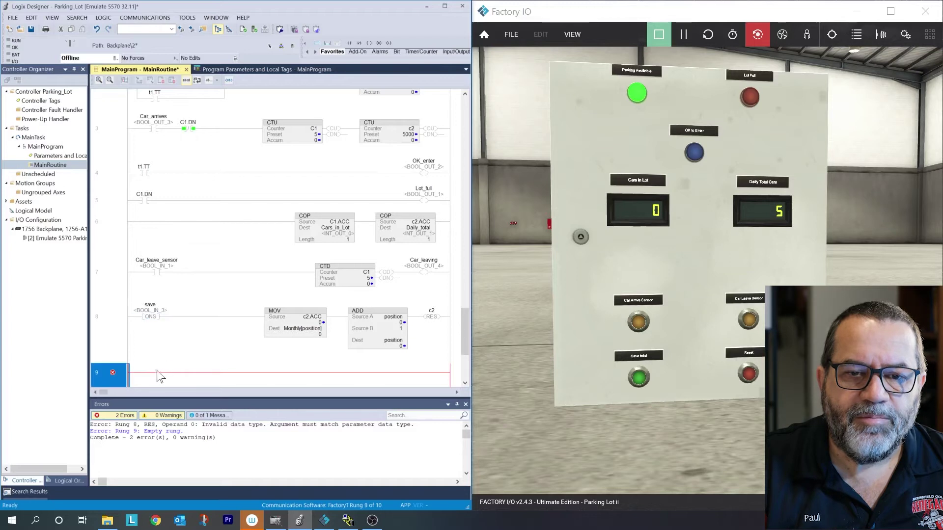
{"action": "scroll", "coordinate": [203, 354], "scroll_direction": "down", "scroll_amount": 2}
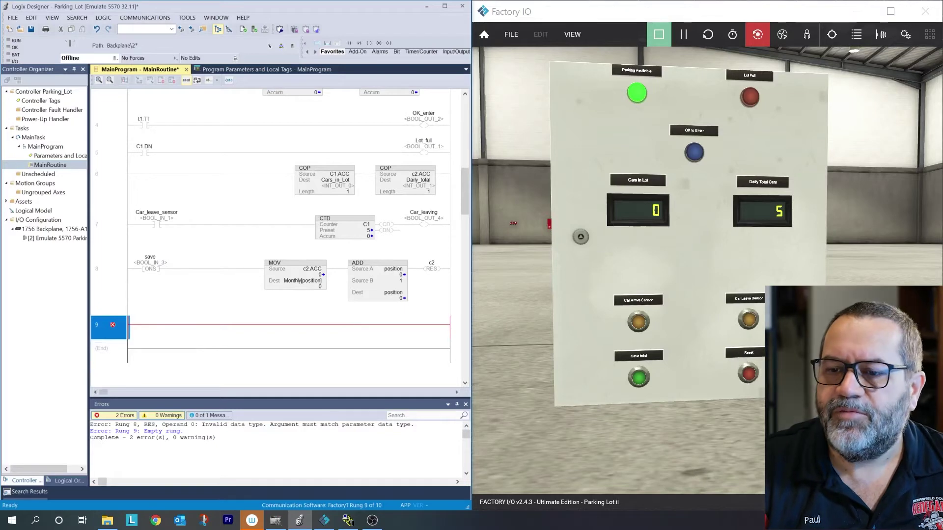
{"action": "left_click", "coordinate": [510, 34]}
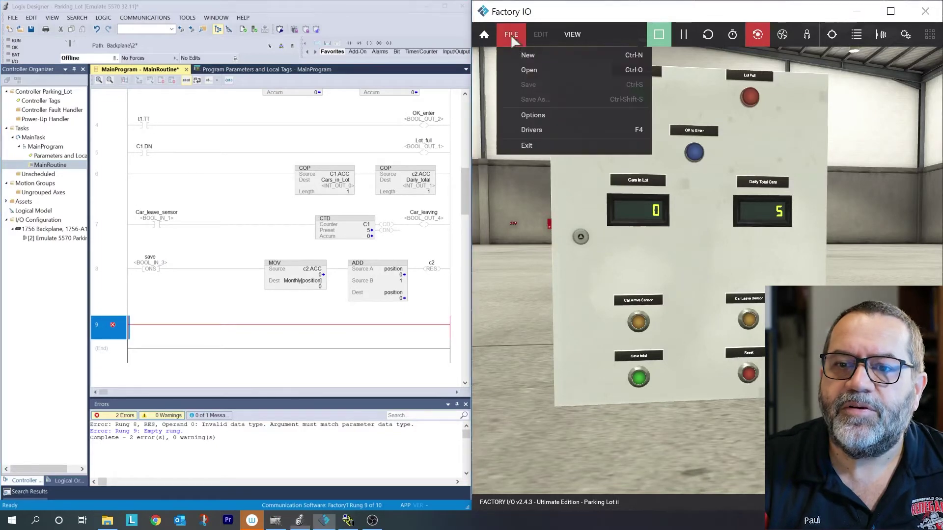
{"action": "left_click", "coordinate": [531, 128]}
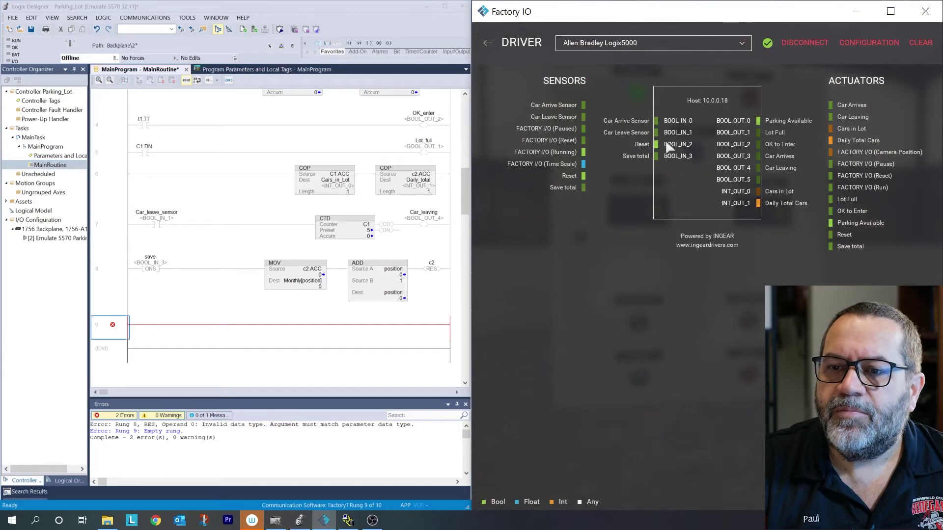
{"action": "left_click_drag", "start_coordinate": [661, 150], "coordinate": [661, 156]}
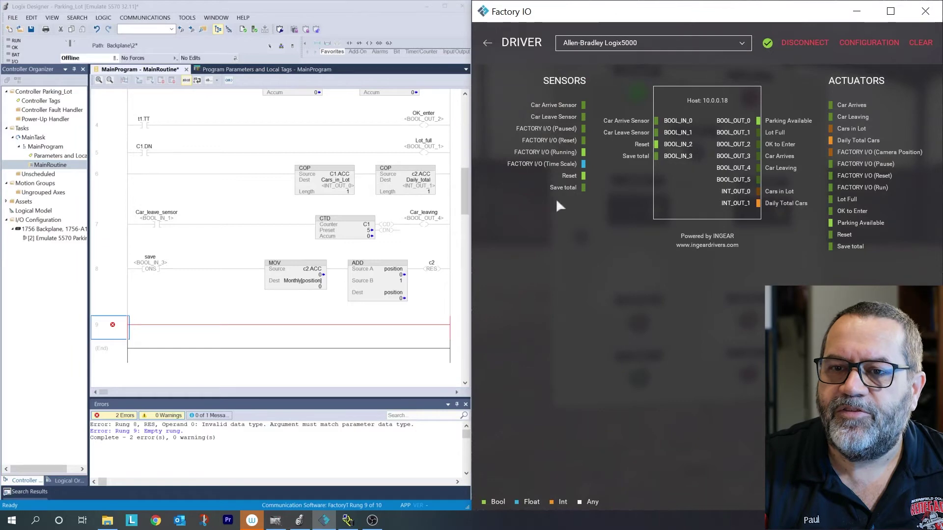
{"action": "left_click", "coordinate": [487, 43]}
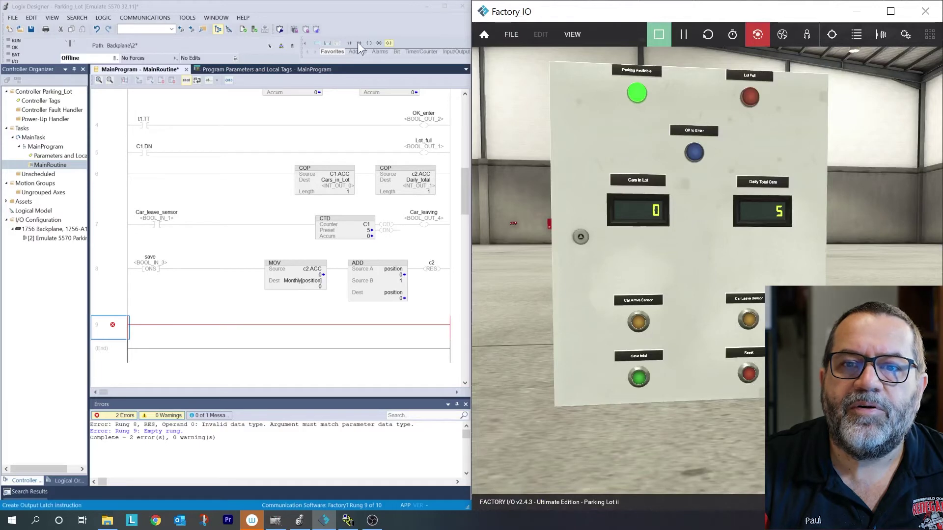
Add an XIO contact tagged reset at the start of rung 9.
{"action": "left_click", "coordinate": [110, 326]}
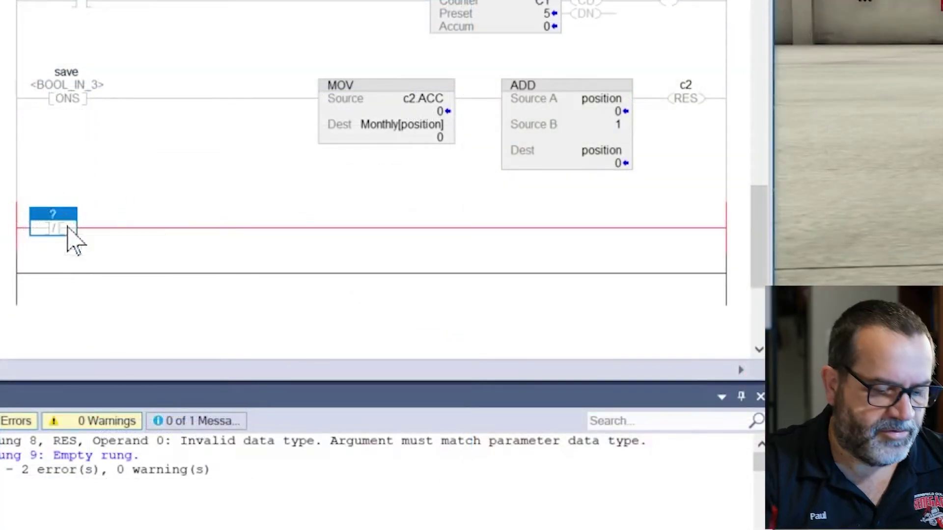
{"action": "double_click", "coordinate": [68, 234]}
{"action": "type", "text": "reset"}
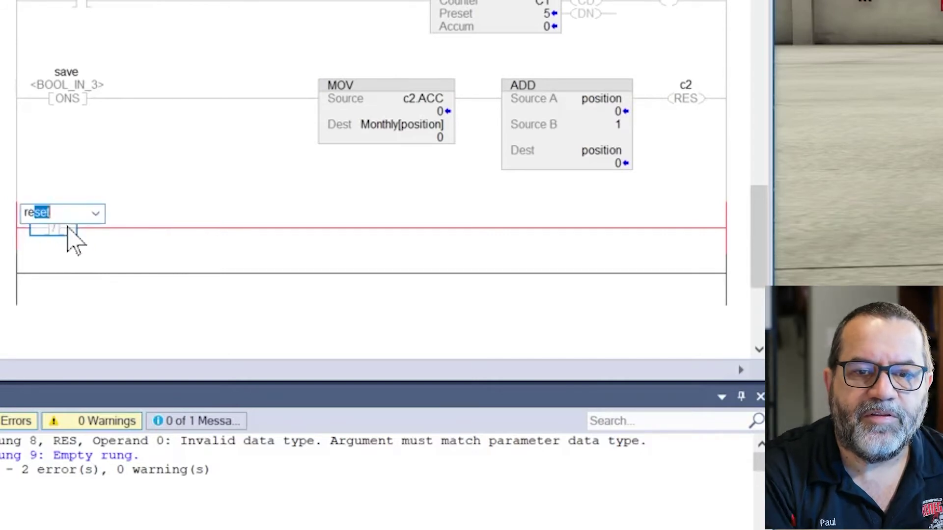
{"action": "key", "text": "Return"}
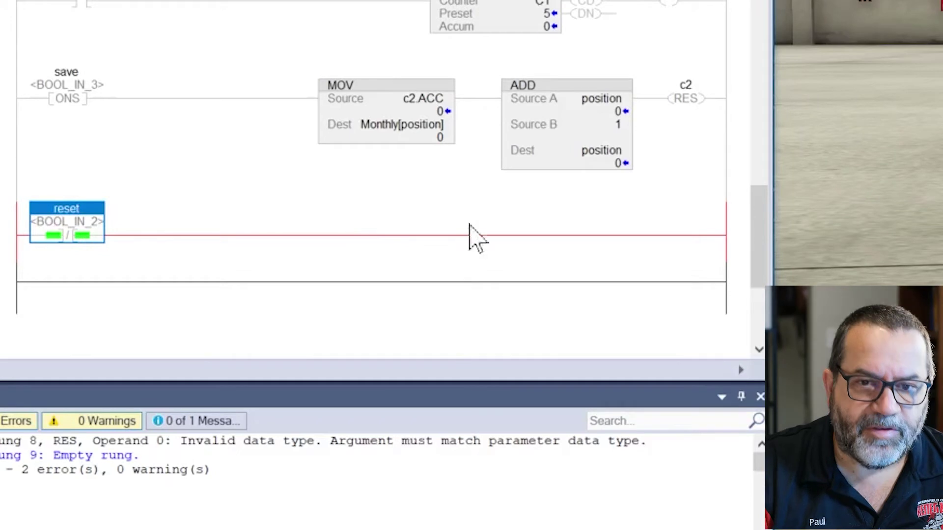
Add a MOV instruction to rung 9 with Source 0 and Dest position.
{"action": "right_click", "coordinate": [338, 237]}
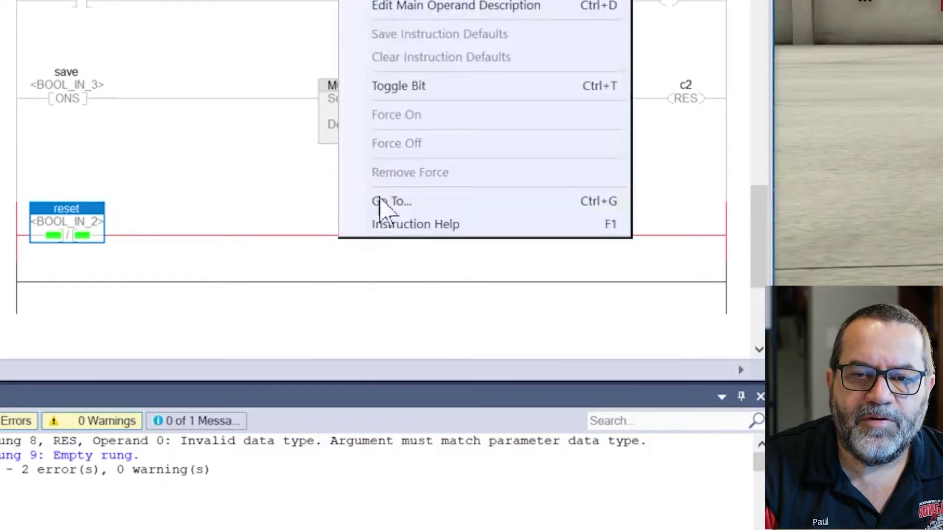
{"action": "left_click", "coordinate": [435, 6]}
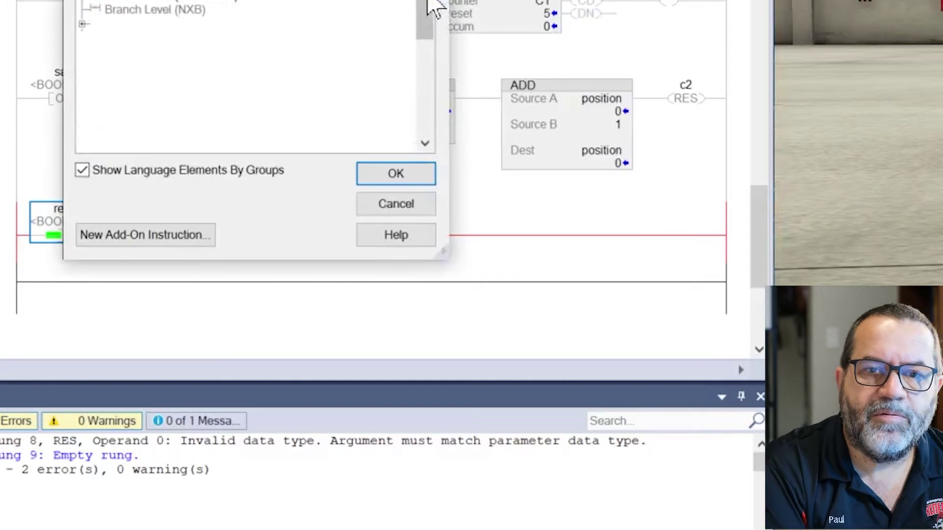
{"action": "type", "text": "MOV"}
{"action": "key", "text": "Return"}
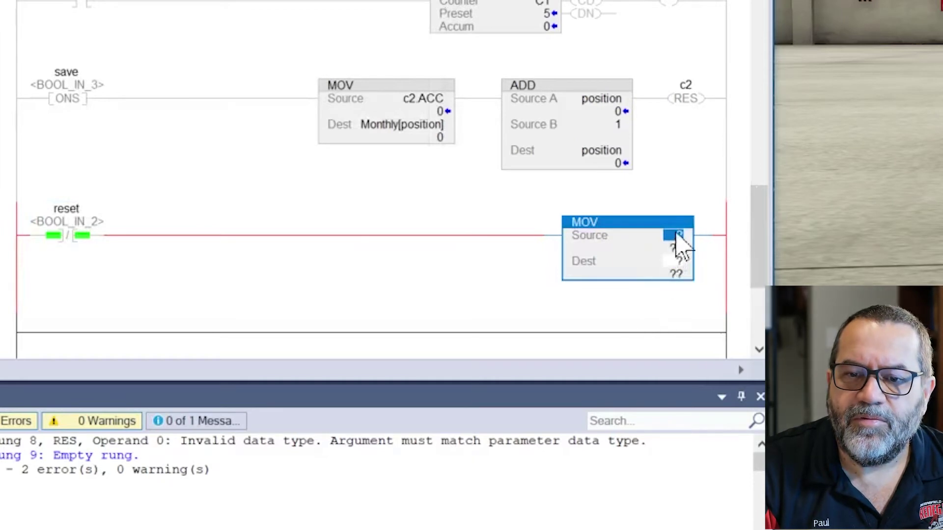
{"action": "type", "text": "0"}
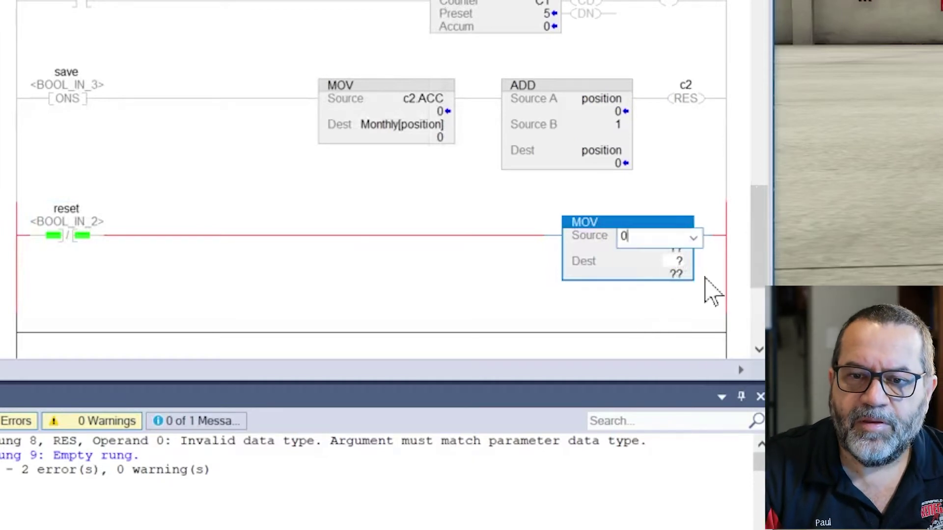
{"action": "key", "text": "Return"}
{"action": "left_click", "coordinate": [678, 261]}
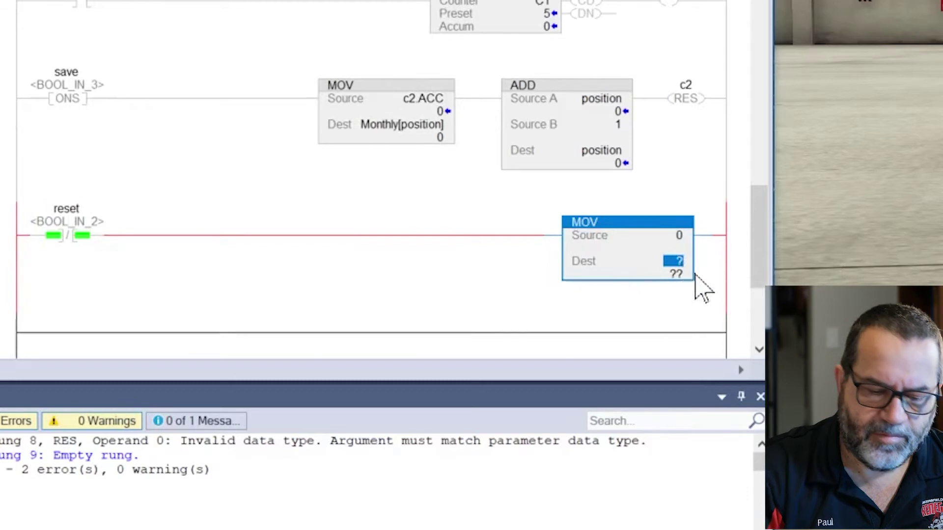
{"action": "type", "text": "position"}
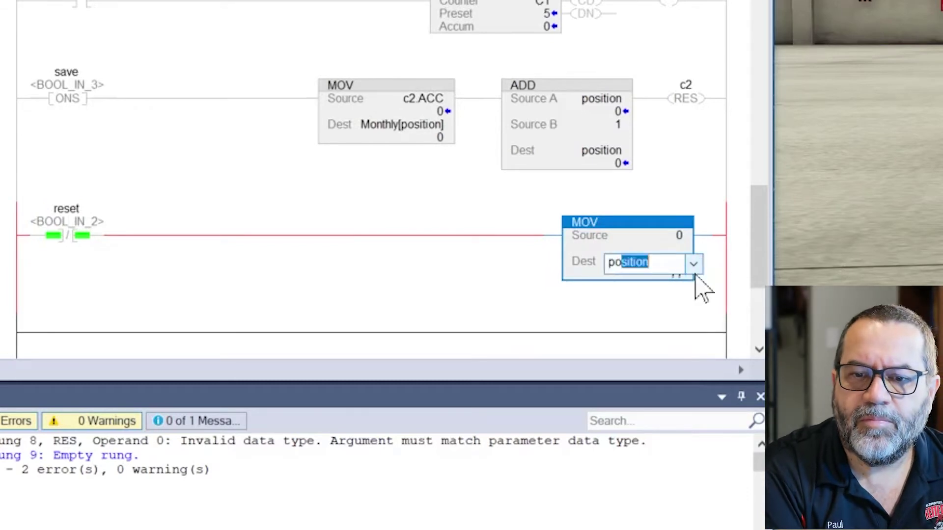
{"action": "key", "text": "Return"}
{"action": "key", "text": "Left"}
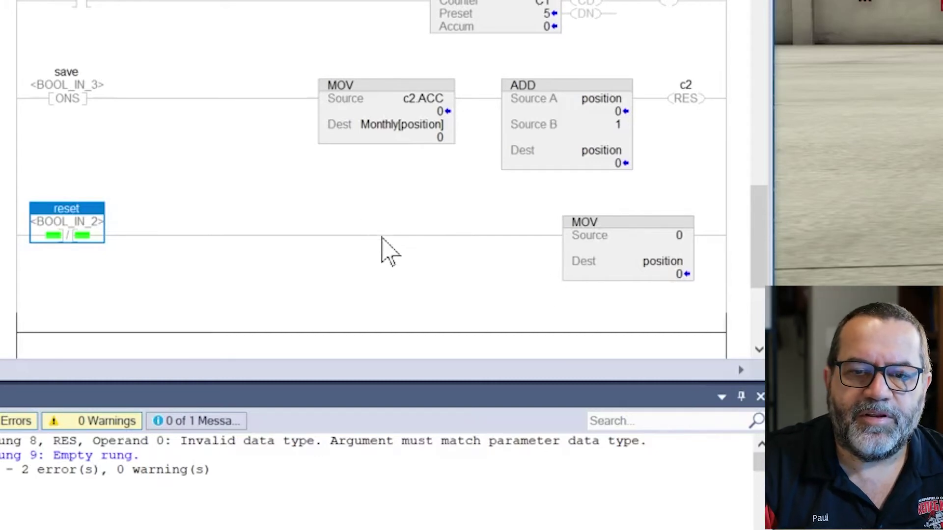
{"action": "right_click", "coordinate": [380, 238]}
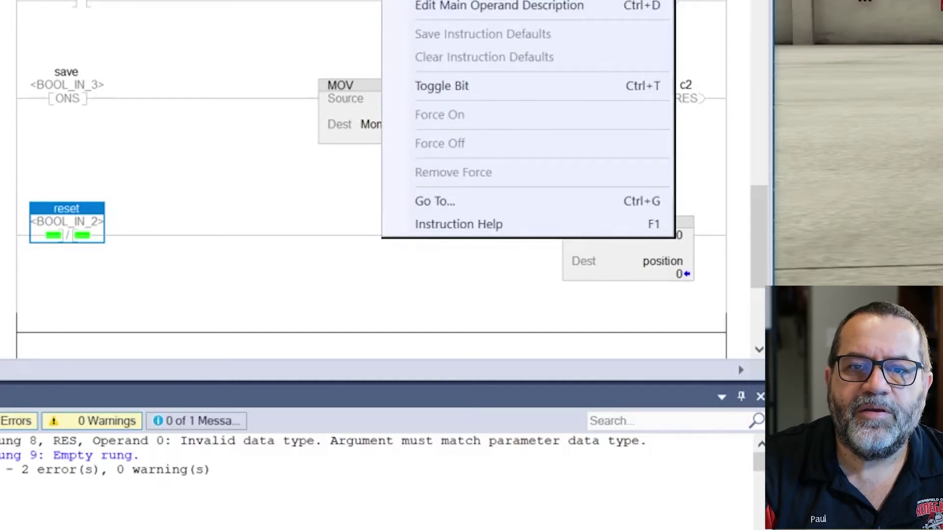
Add an FLL to rung 9 with Source 0, Dest Monthly[0] and Length 31.
{"action": "left_click", "coordinate": [496, 4]}
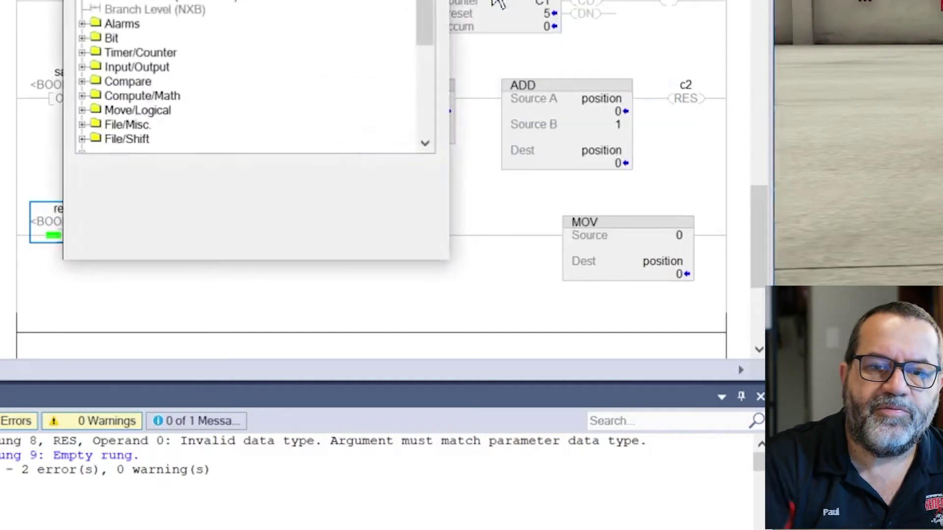
{"action": "type", "text": "f"}
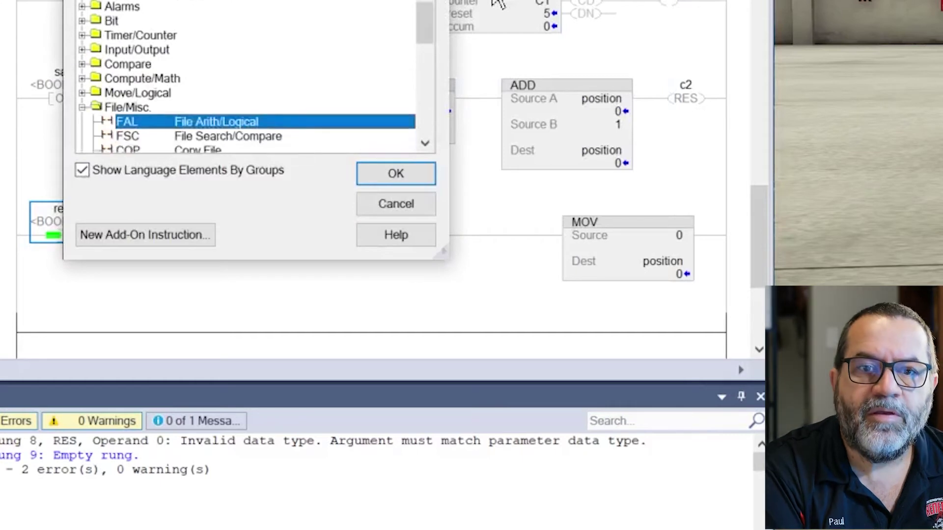
{"action": "type", "text": "l"}
{"action": "key", "text": "Return"}
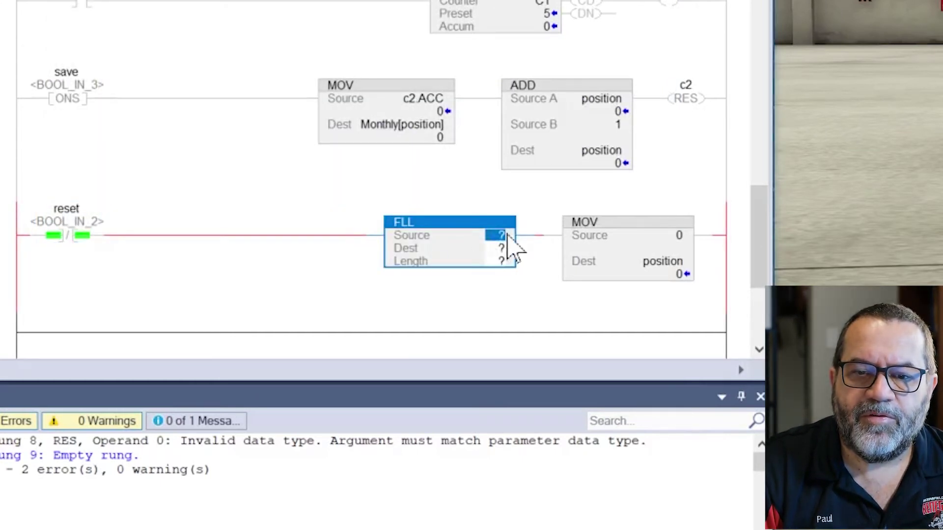
{"action": "type", "text": "0"}
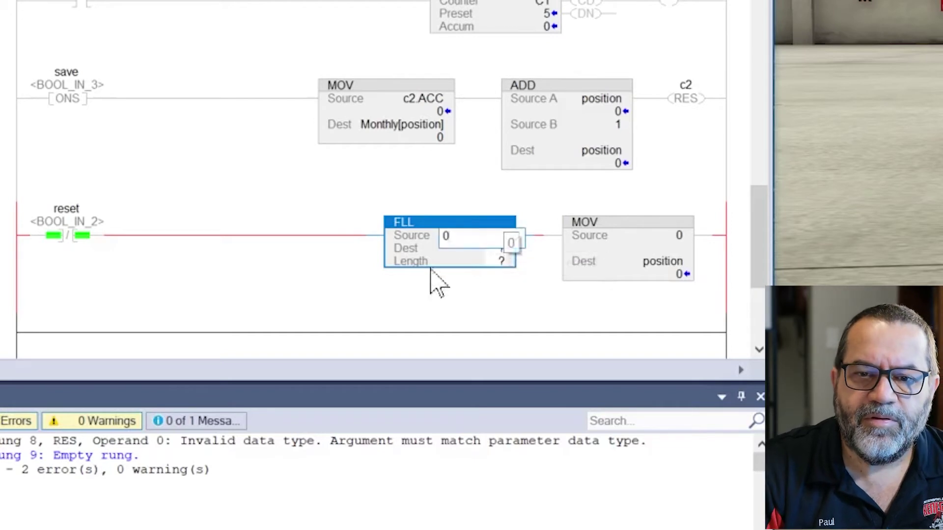
{"action": "key", "text": "Return"}
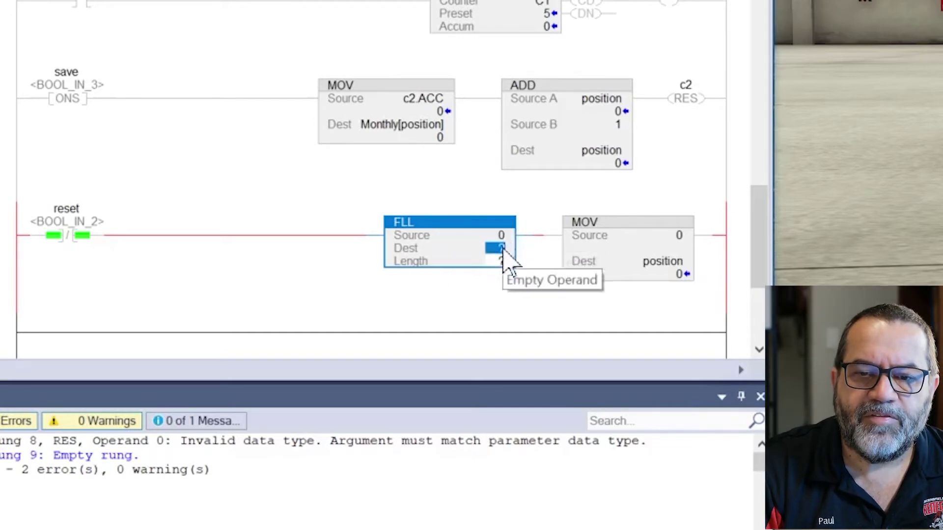
{"action": "double_click", "coordinate": [504, 248]}
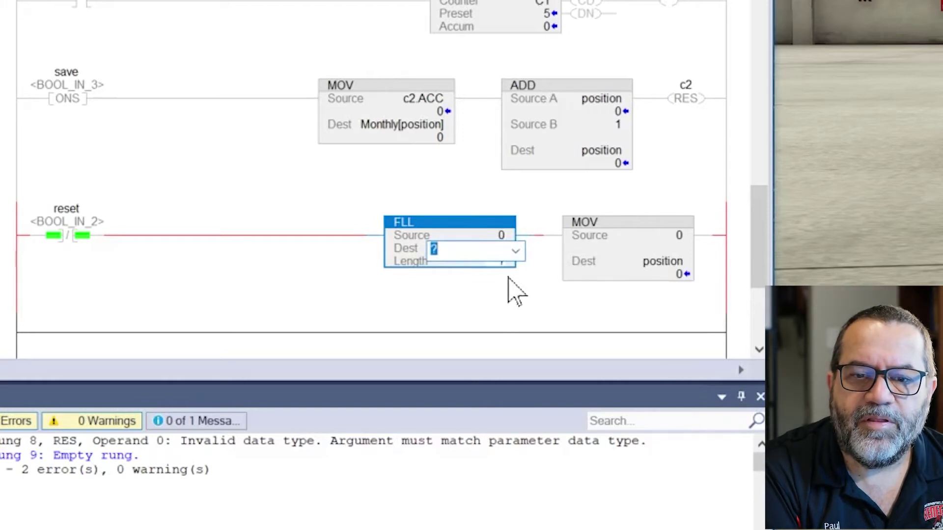
{"action": "type", "text": "Monthly"}
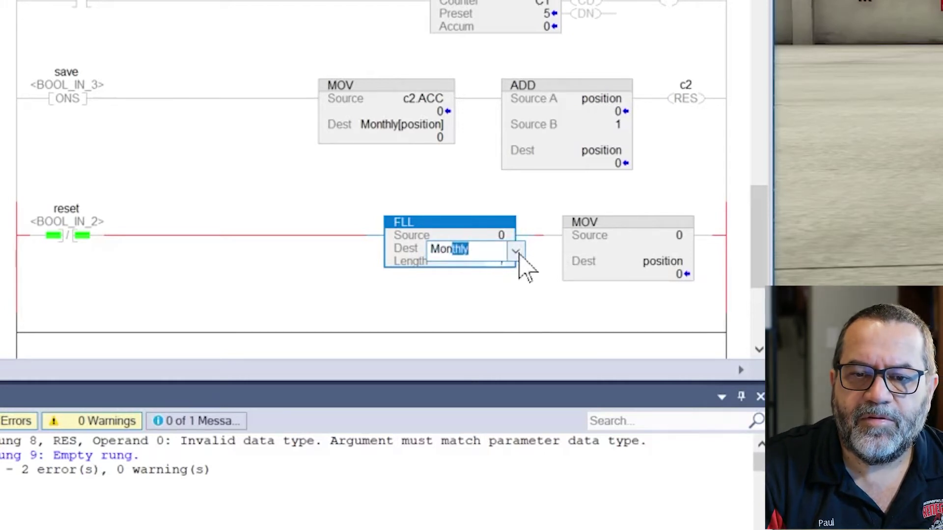
{"action": "left_click", "coordinate": [516, 252]}
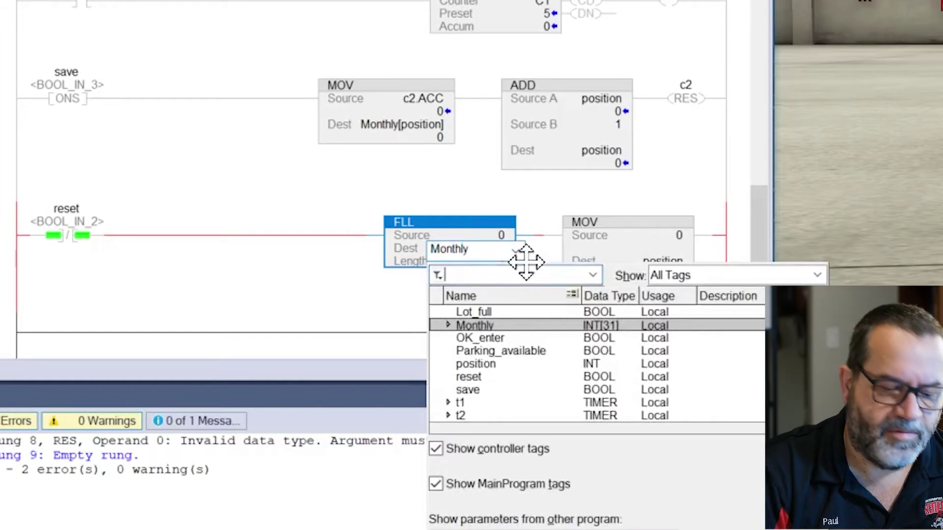
{"action": "type", "text": "mon"}
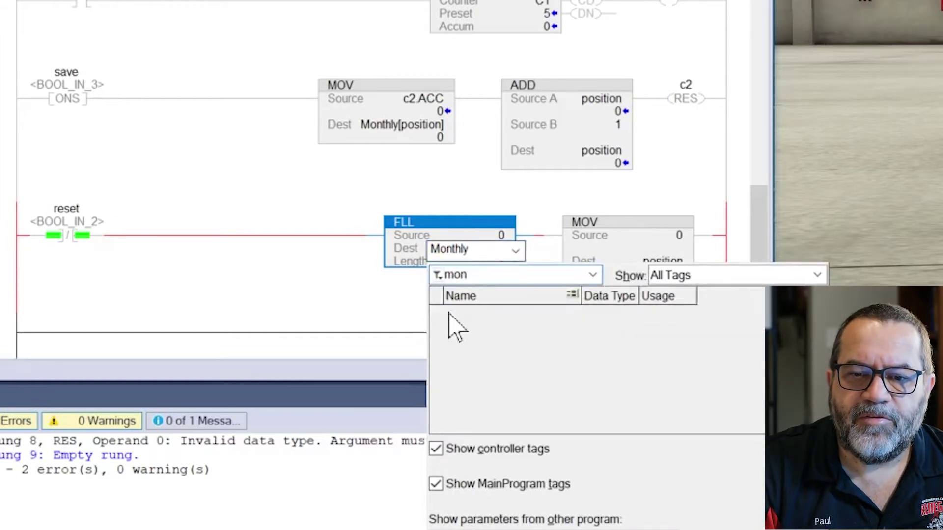
{"action": "left_click", "coordinate": [508, 325]}
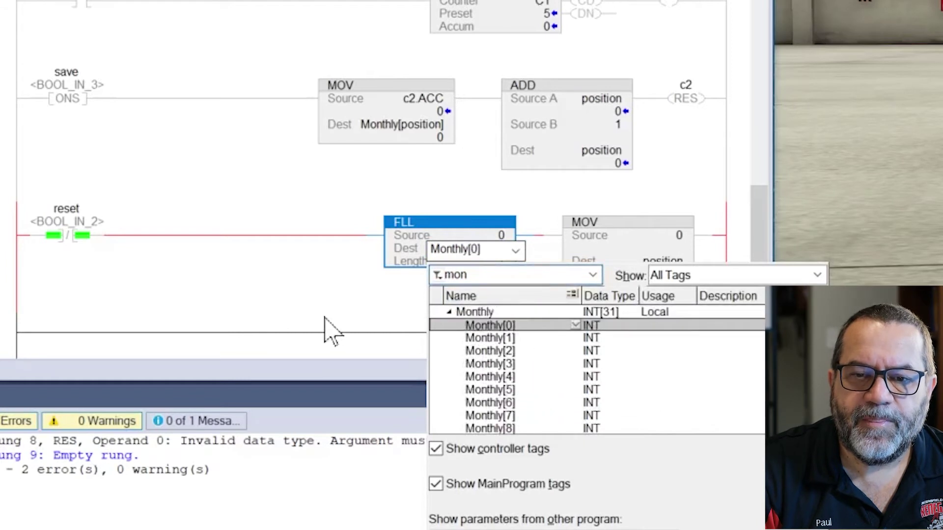
{"action": "key", "text": "Return"}
{"action": "key", "text": "Return"}
{"action": "double_click", "coordinate": [501, 263]}
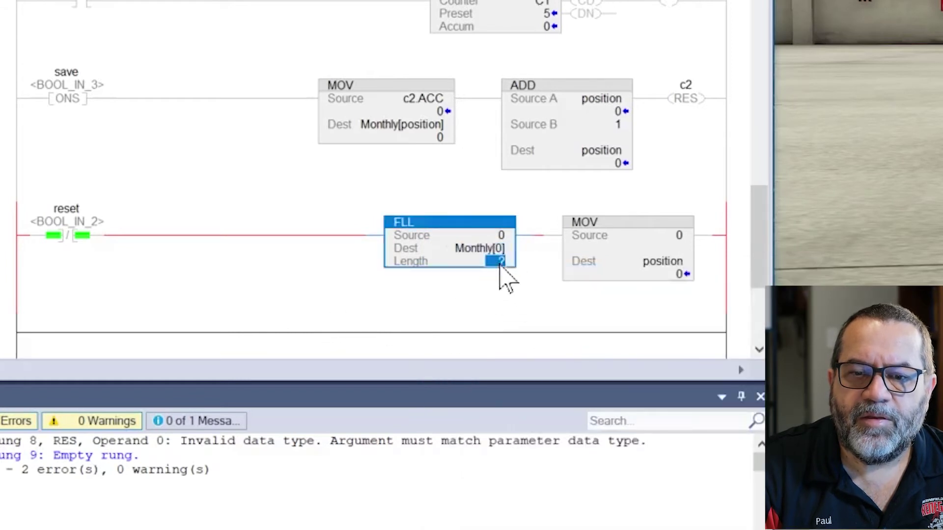
{"action": "type", "text": "31"}
{"action": "key", "text": "Return"}
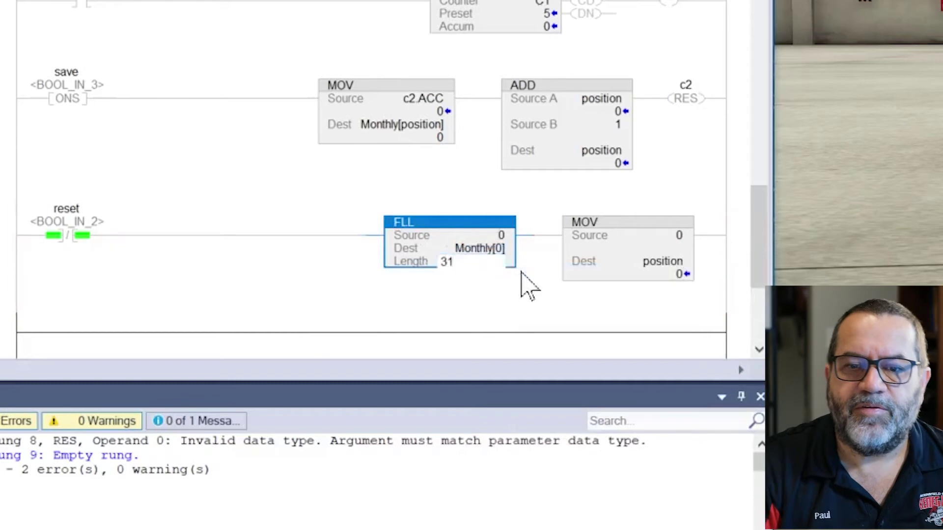
{"action": "key", "text": "Left"}
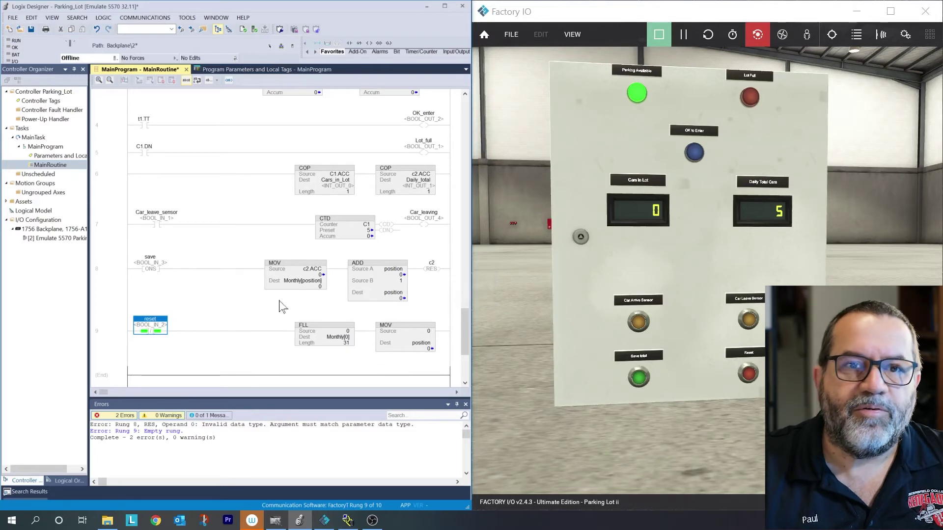
Download the program to the emulated controller and reconnect Factory IO's driver.
{"action": "left_click", "coordinate": [116, 58]}
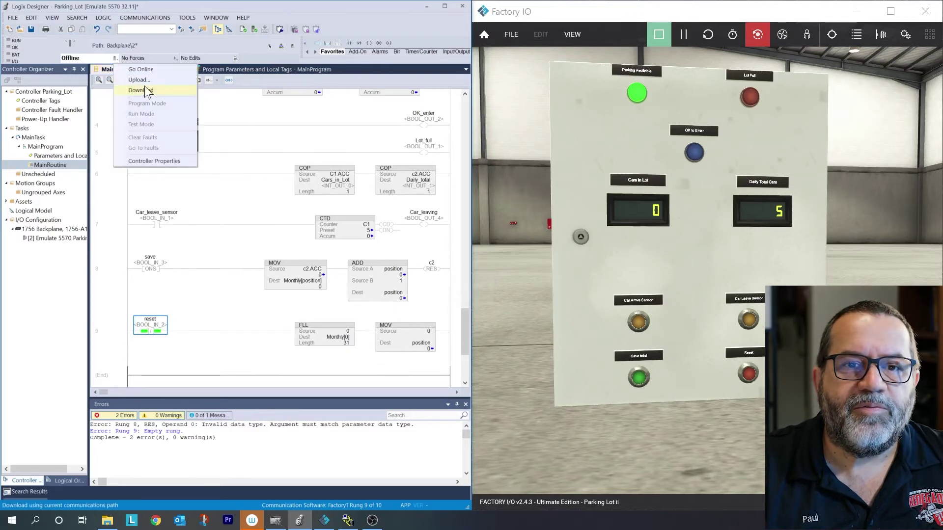
{"action": "left_click", "coordinate": [148, 90]}
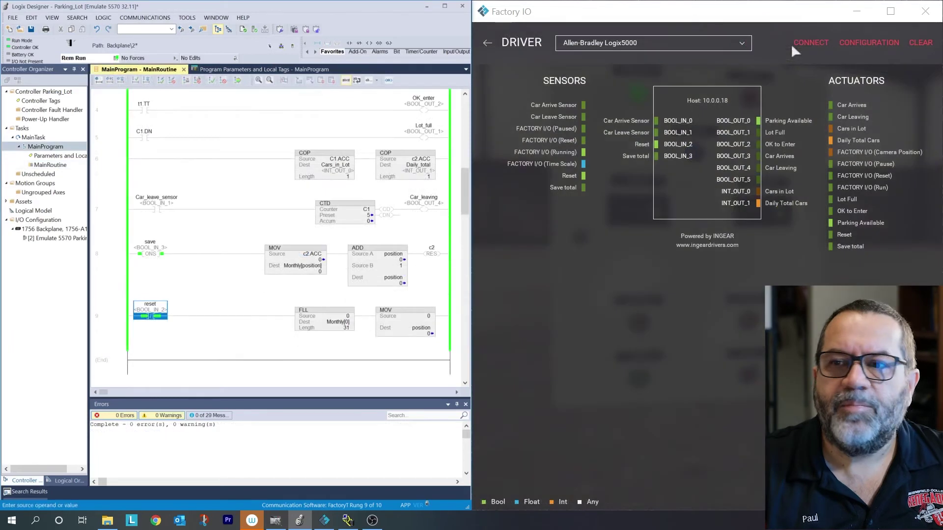
{"action": "left_click", "coordinate": [805, 43]}
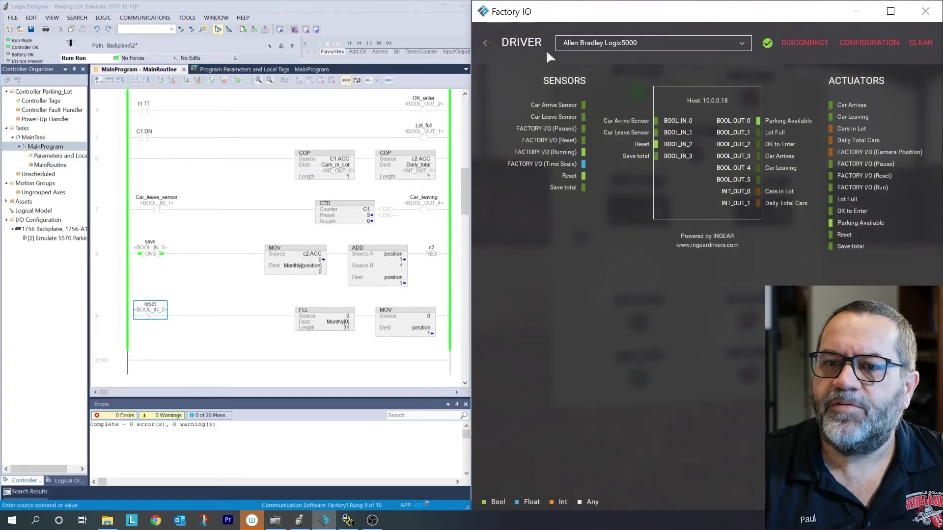
{"action": "left_click", "coordinate": [487, 42]}
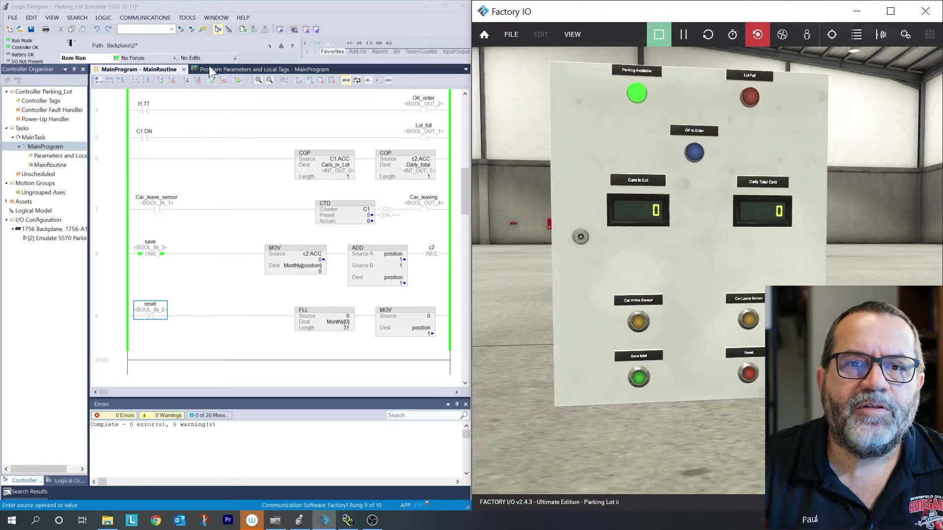
Monitor local tags with Monthly expanded, then Reset so Monthly and position read 0.
{"action": "left_click", "coordinate": [226, 71]}
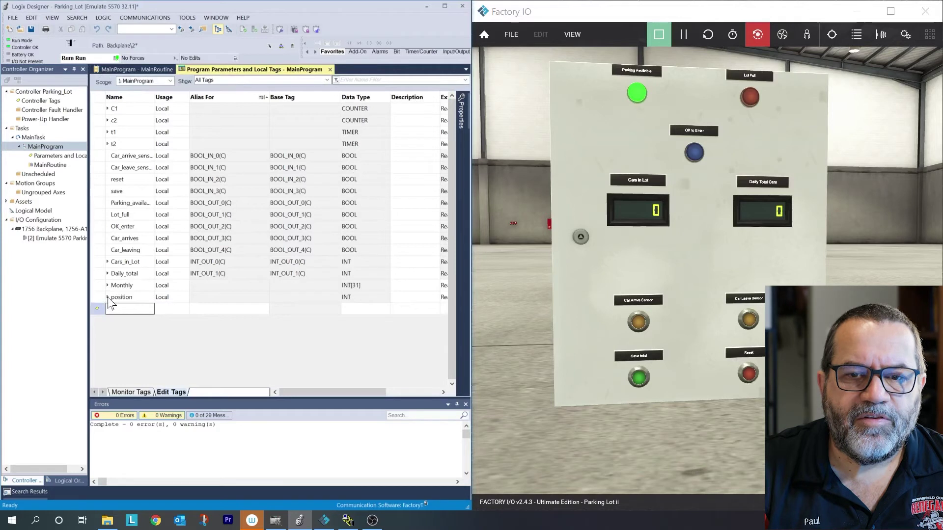
{"action": "left_click", "coordinate": [108, 297]}
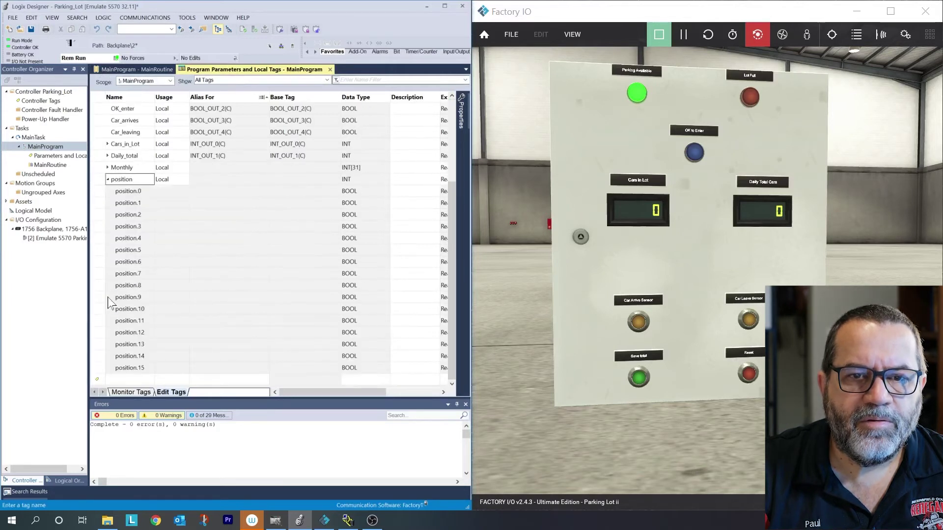
{"action": "left_click", "coordinate": [107, 179]}
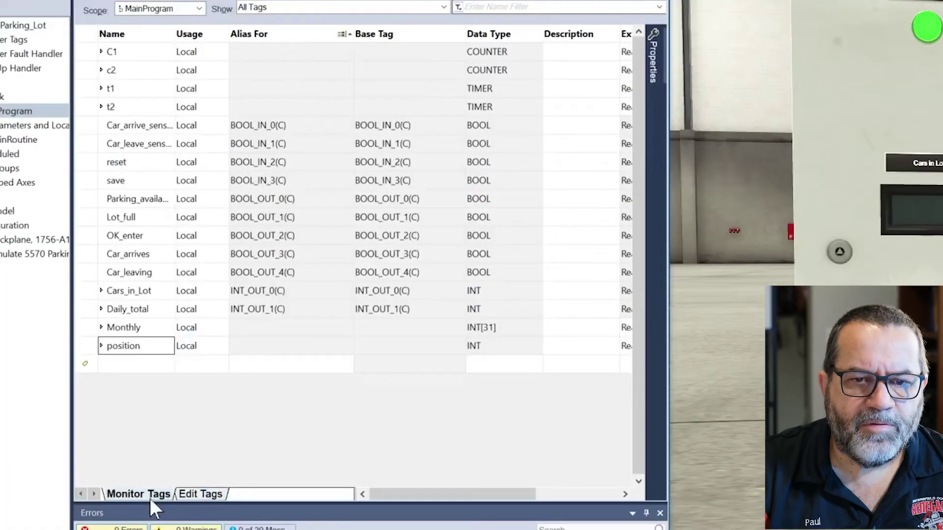
{"action": "left_click", "coordinate": [150, 495]}
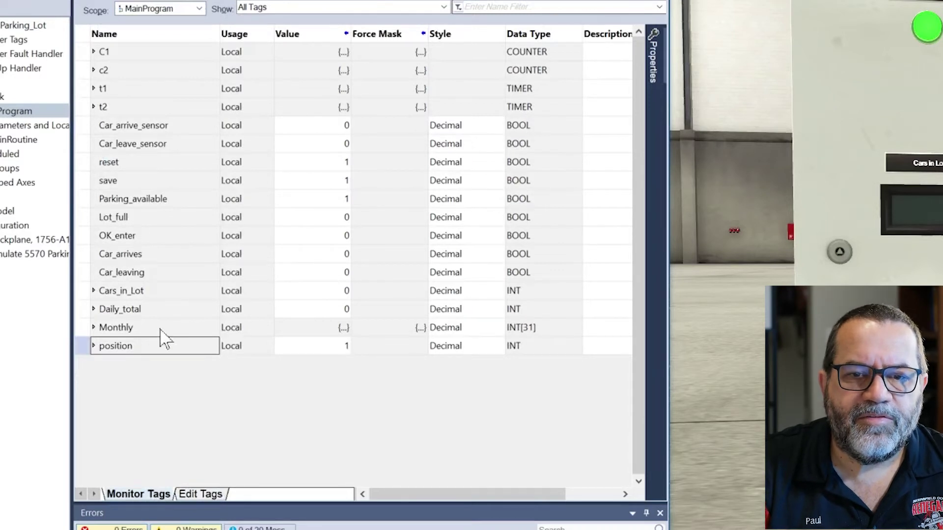
{"action": "left_click", "coordinate": [95, 329]}
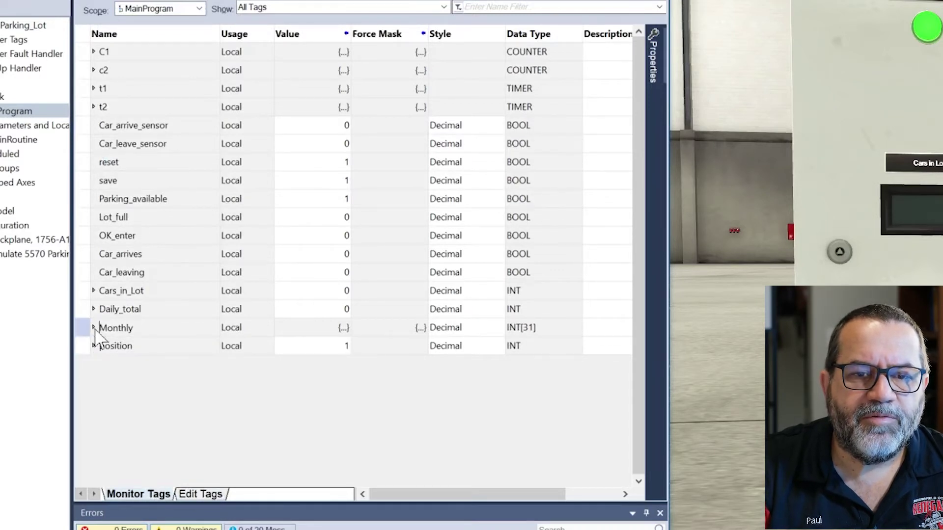
{"action": "left_click", "coordinate": [92, 328]}
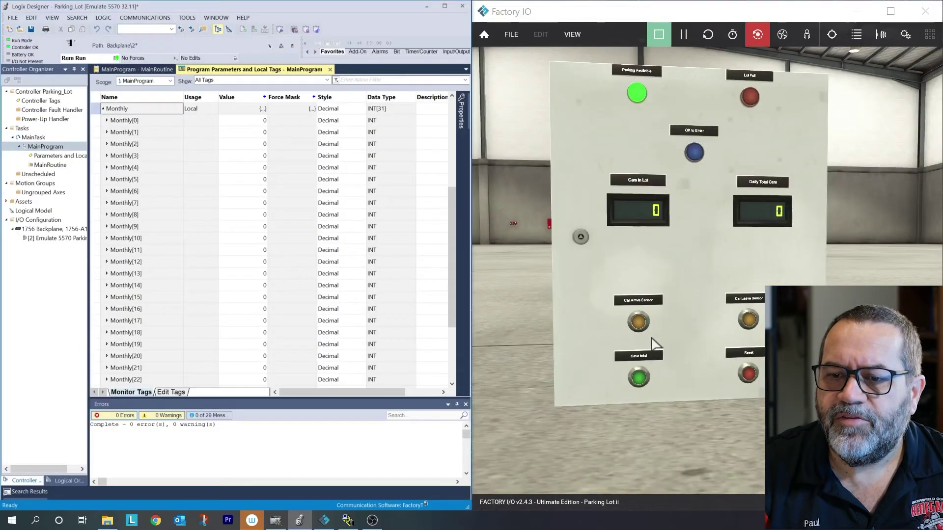
{"action": "scroll", "coordinate": [225, 328], "scroll_direction": "down", "scroll_amount": 3}
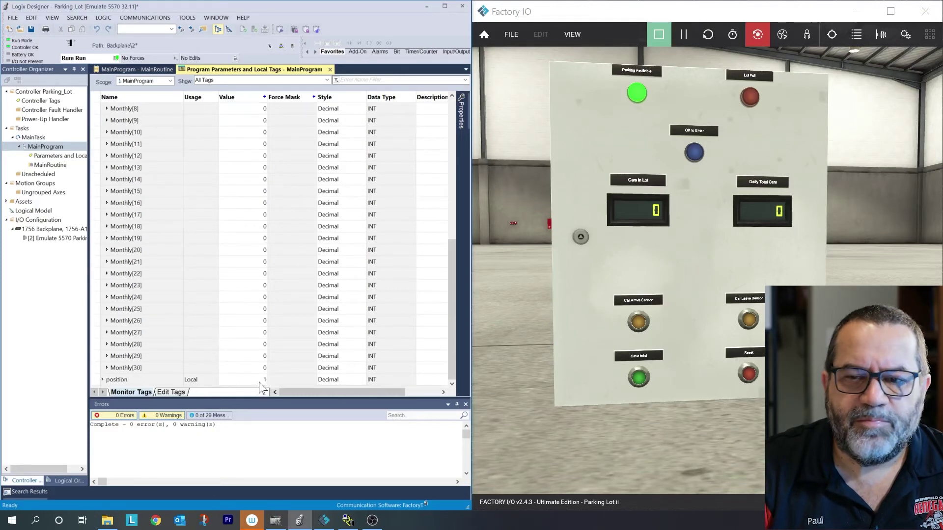
{"action": "left_click", "coordinate": [748, 379]}
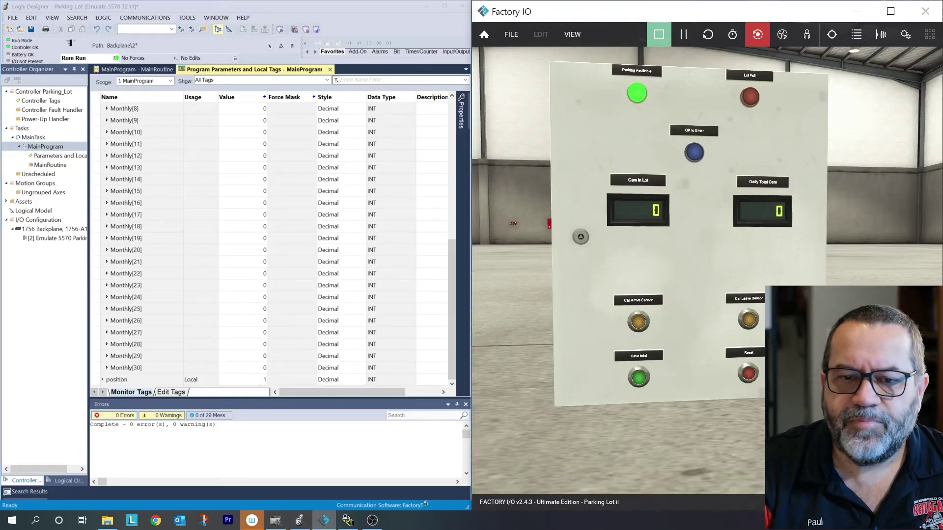
{"action": "left_click", "coordinate": [748, 379]}
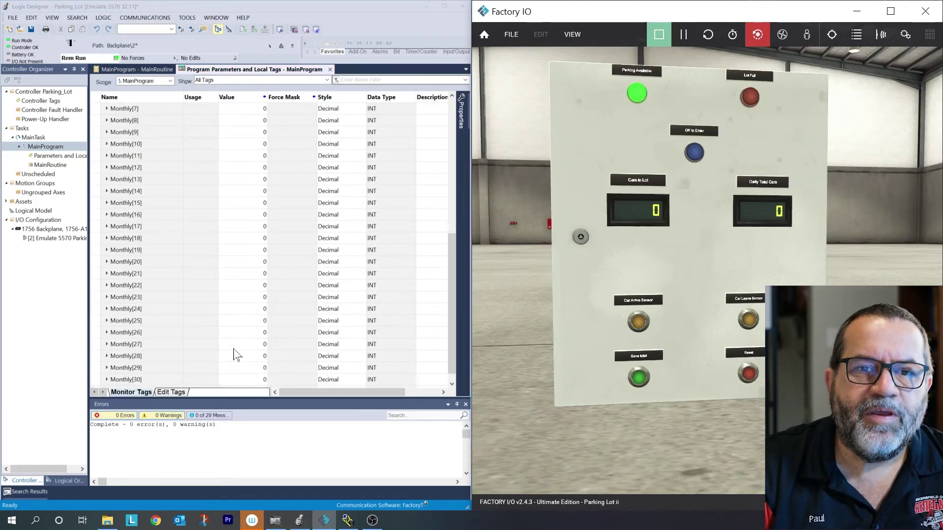
{"action": "scroll", "coordinate": [236, 352], "scroll_direction": "up", "scroll_amount": 5}
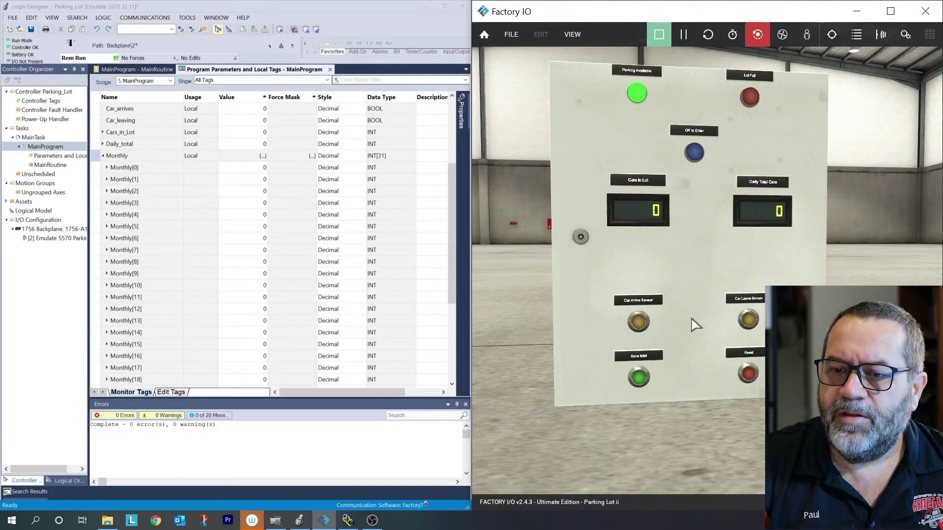
Simulate arriving cars, then save the daily total of 6 into Monthly[0].
{"action": "left_click", "coordinate": [638, 321]}
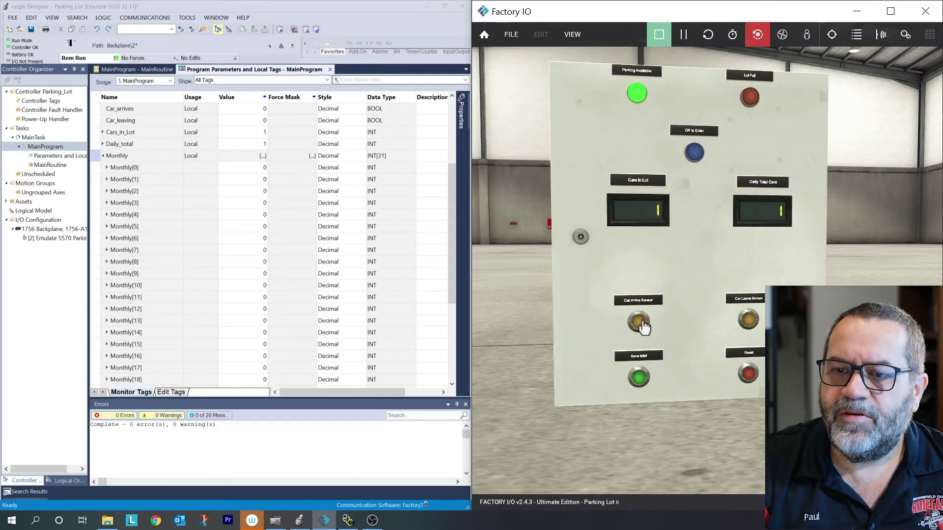
{"action": "left_click", "coordinate": [638, 322]}
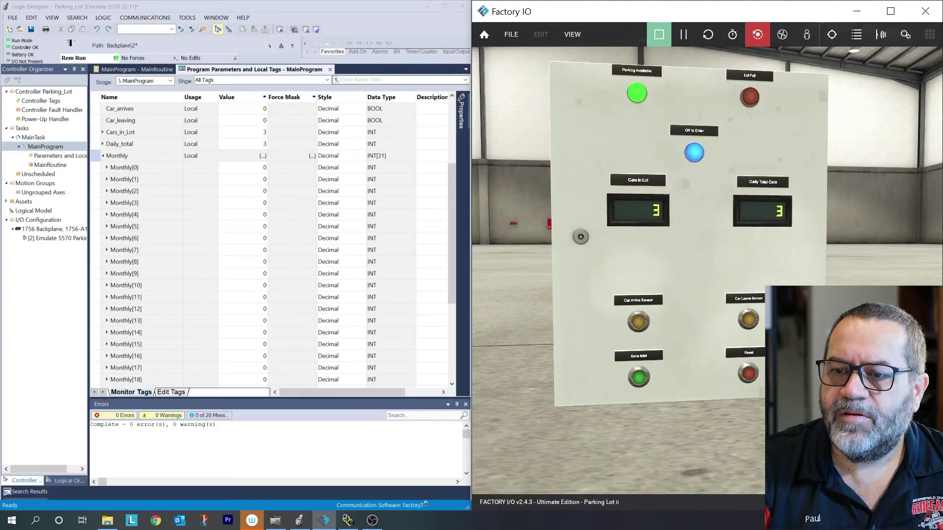
{"action": "left_click", "coordinate": [641, 326]}
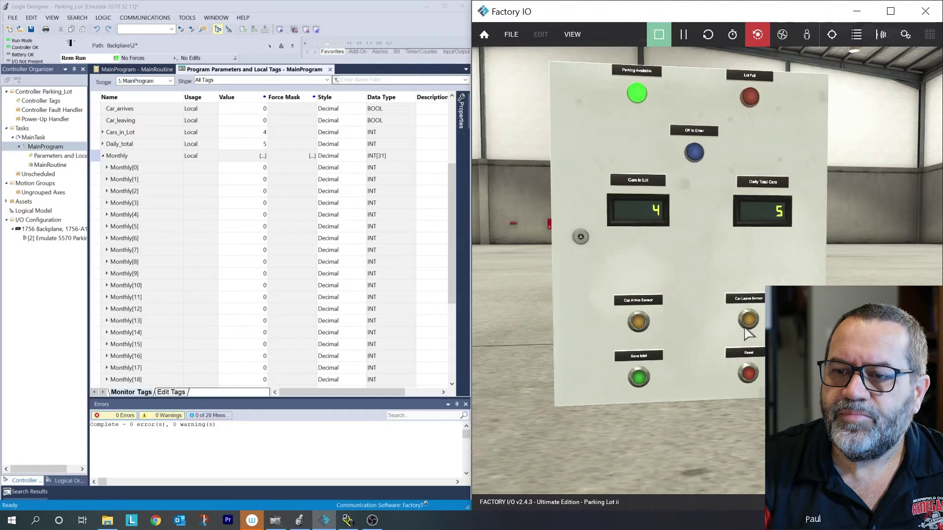
{"action": "left_click", "coordinate": [639, 323]}
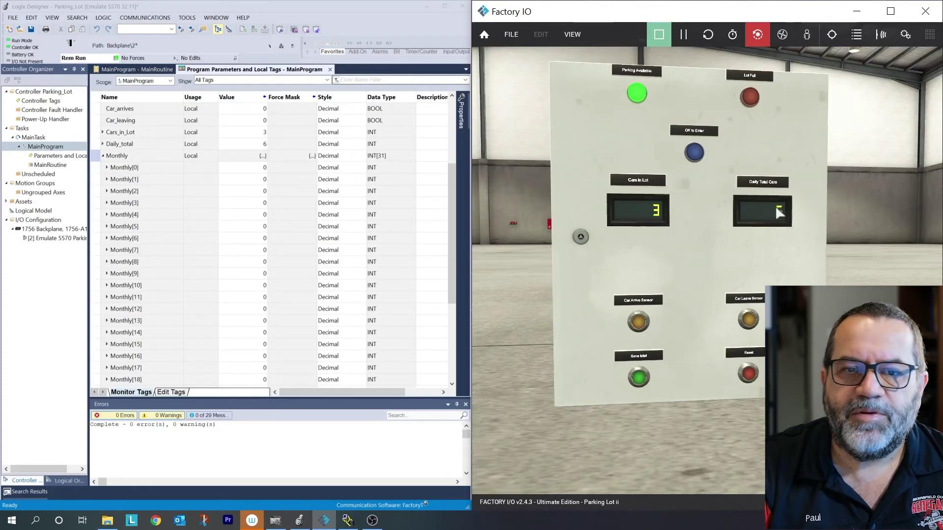
{"action": "left_click", "coordinate": [638, 379]}
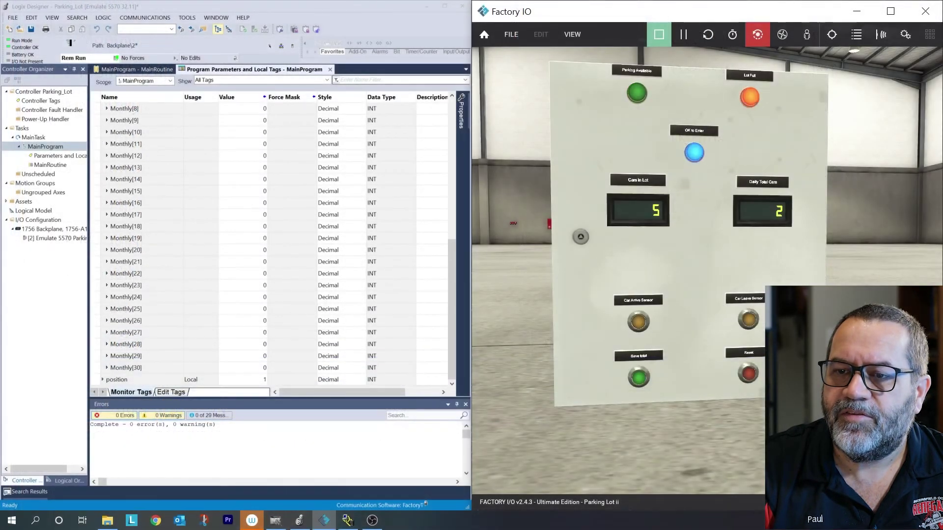
Record one car leaving and several arriving, save 4 into Monthly[1], then add one arrival.
{"action": "left_click", "coordinate": [751, 324]}
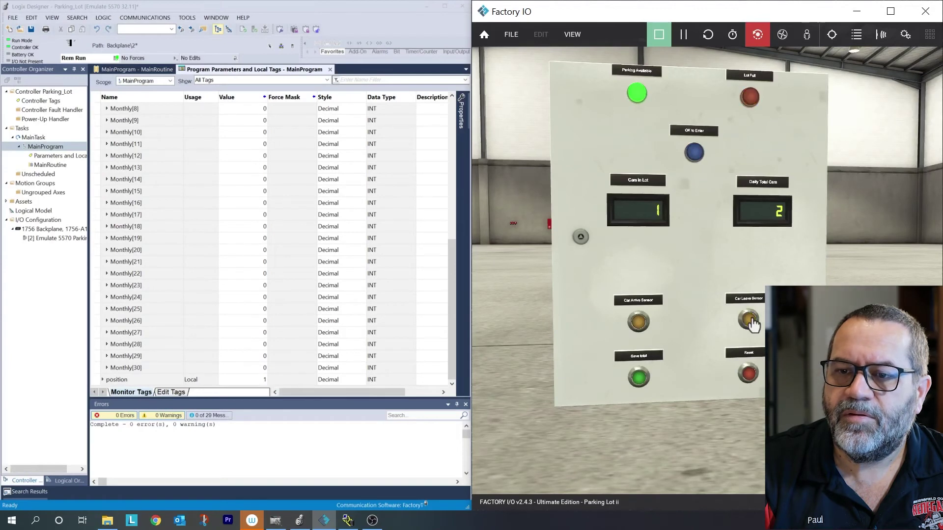
{"action": "left_click", "coordinate": [642, 329]}
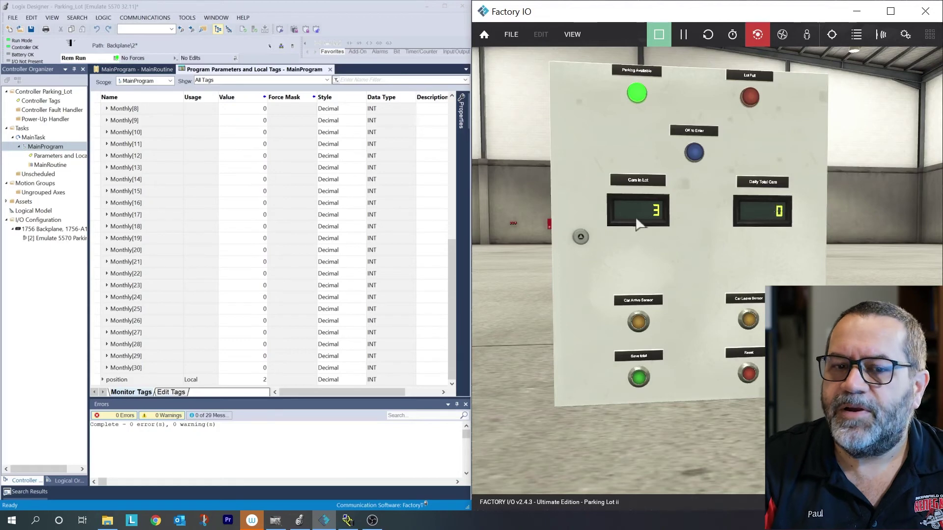
{"action": "scroll", "coordinate": [292, 244], "scroll_direction": "up", "scroll_amount": 2}
{"action": "scroll", "coordinate": [292, 245], "scroll_direction": "up", "scroll_amount": 3}
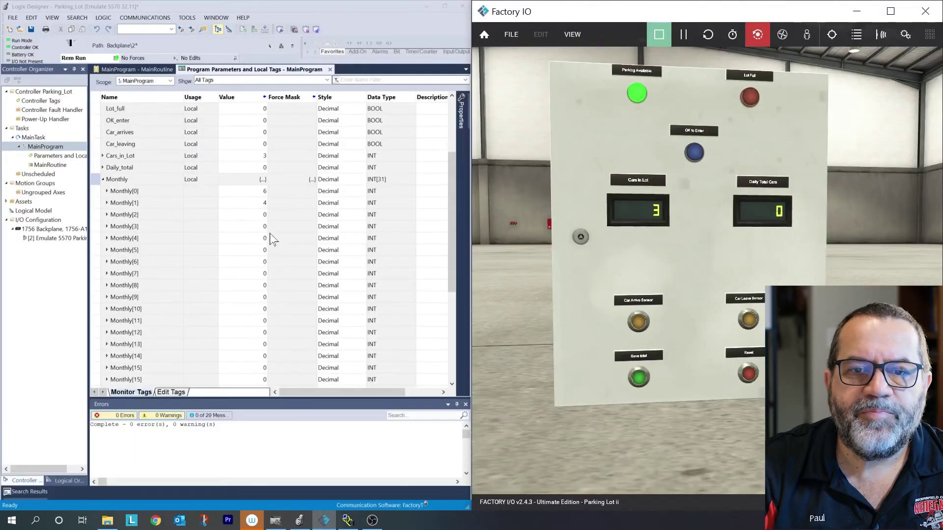
{"action": "scroll", "coordinate": [270, 238], "scroll_direction": "down", "scroll_amount": 3}
{"action": "scroll", "coordinate": [272, 236], "scroll_direction": "down", "scroll_amount": 2}
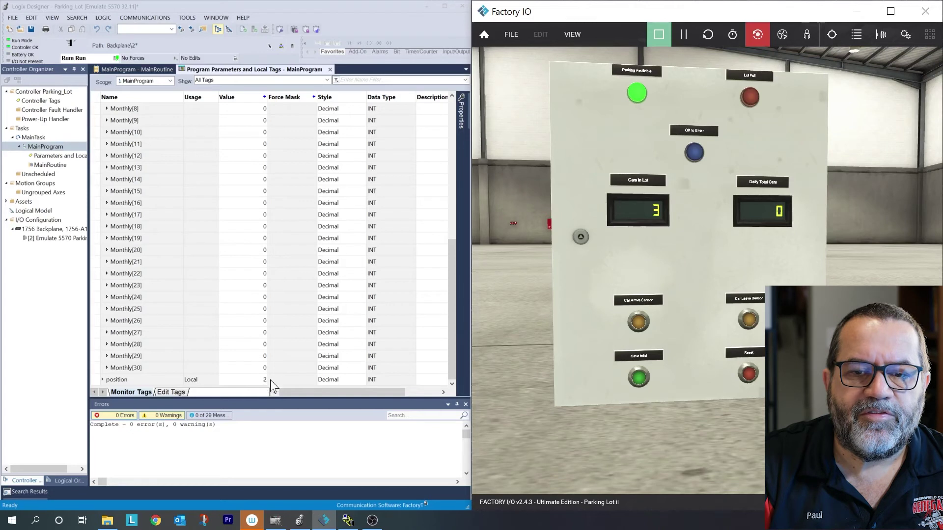
{"action": "scroll", "coordinate": [268, 374], "scroll_direction": "up", "scroll_amount": 2}
{"action": "scroll", "coordinate": [271, 365], "scroll_direction": "up", "scroll_amount": 3}
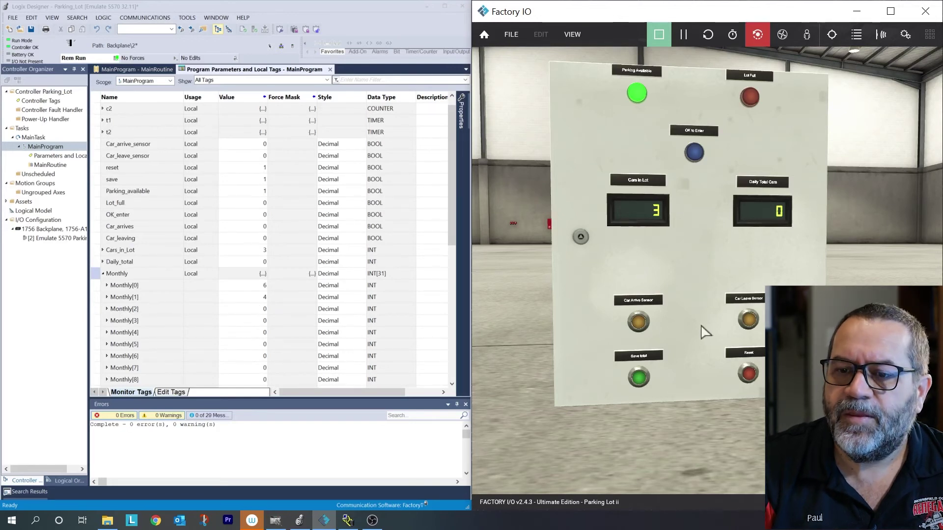
{"action": "left_click", "coordinate": [638, 324]}
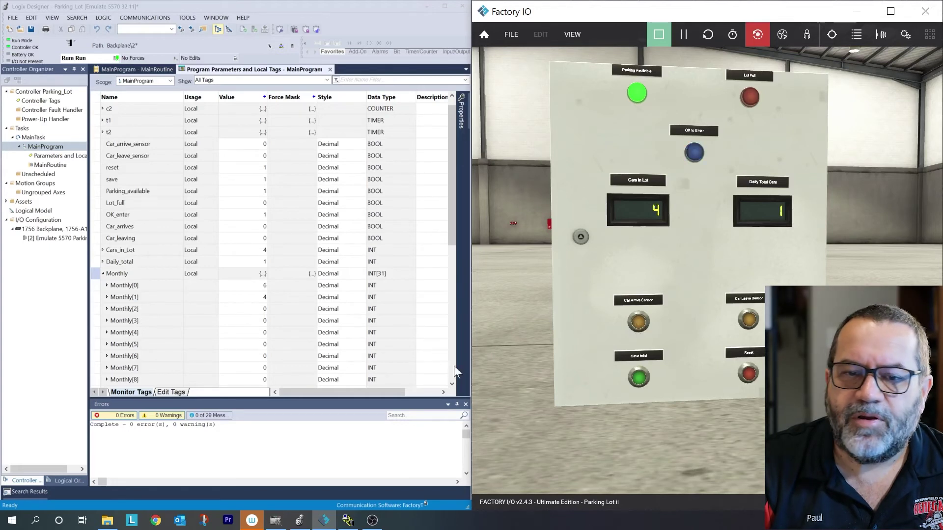
Save the daily total of 1 into Monthly[2], resetting the daily count to 0.
{"action": "left_click", "coordinate": [638, 379]}
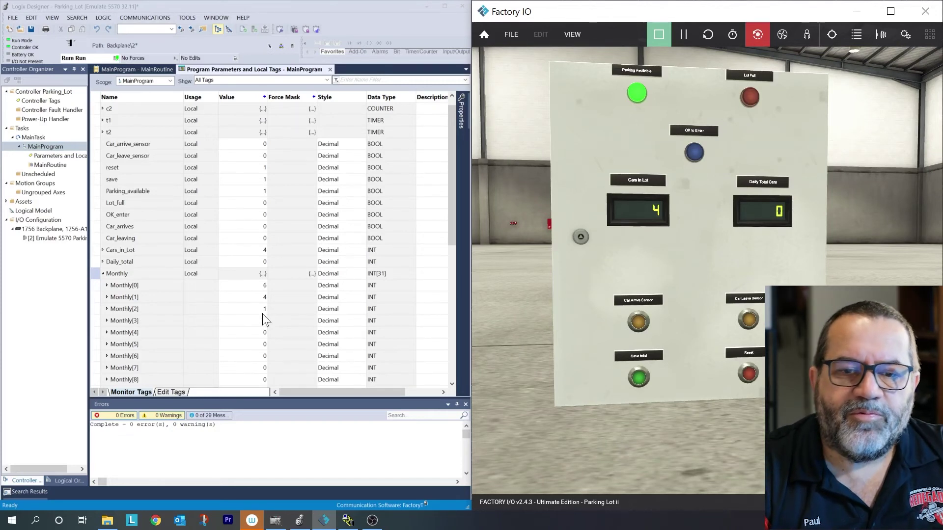
Switch to MainRoutine and check the MOV destination operand on rung 8.
{"action": "left_click", "coordinate": [183, 84]}
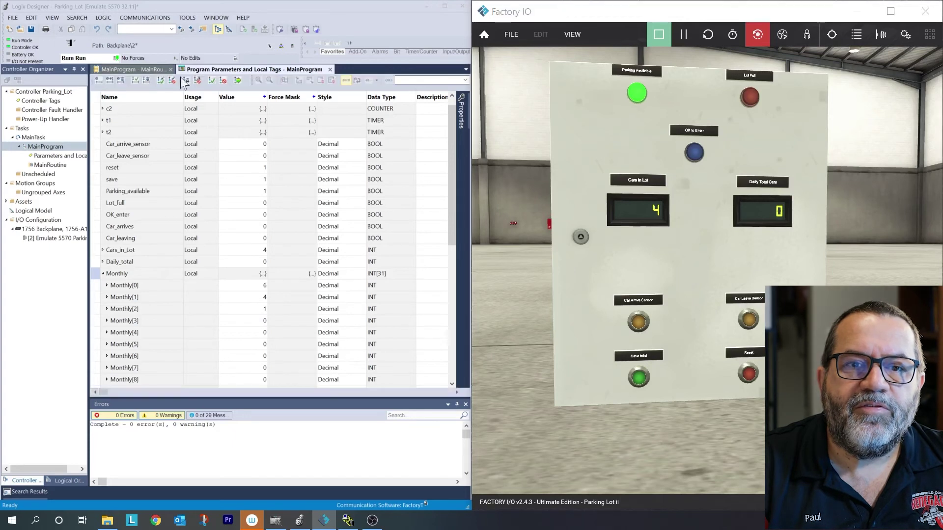
{"action": "key", "text": "ctrl+Tab"}
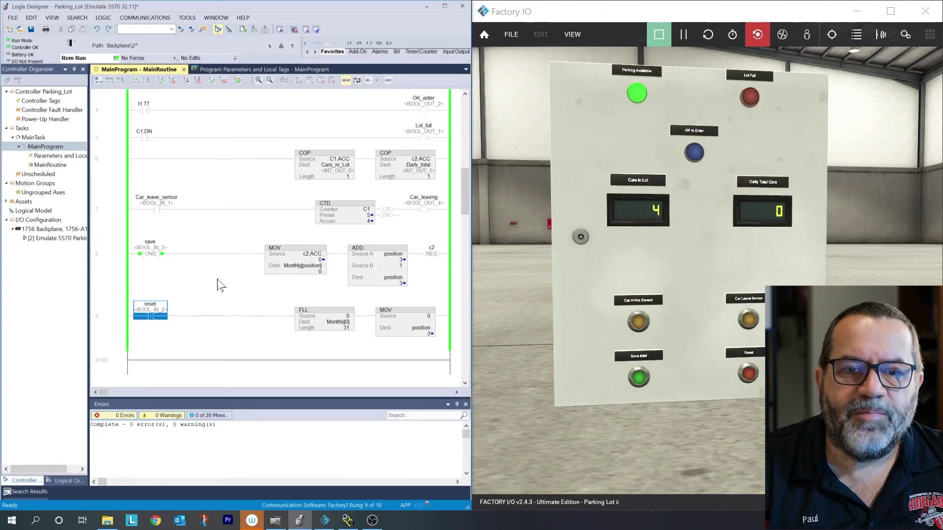
{"action": "key", "text": "Up"}
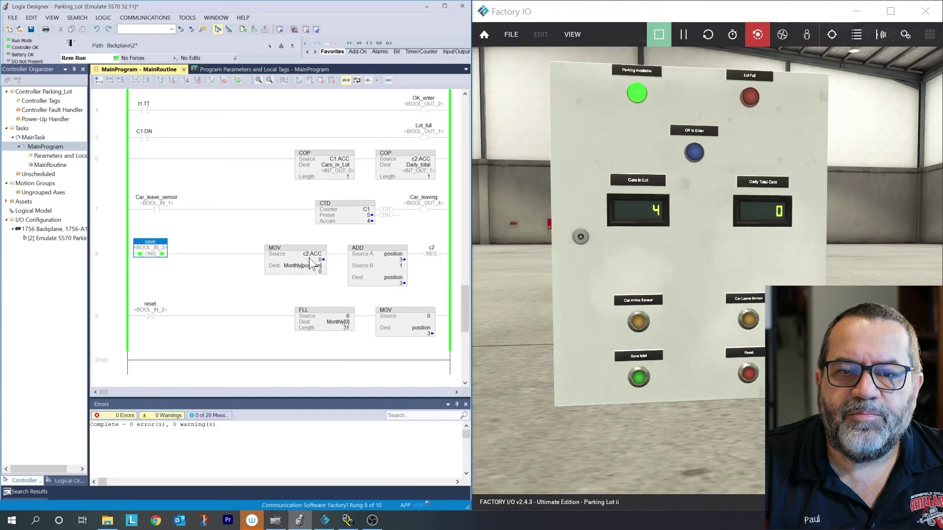
{"action": "mouse_move", "coordinate": [324, 268]}
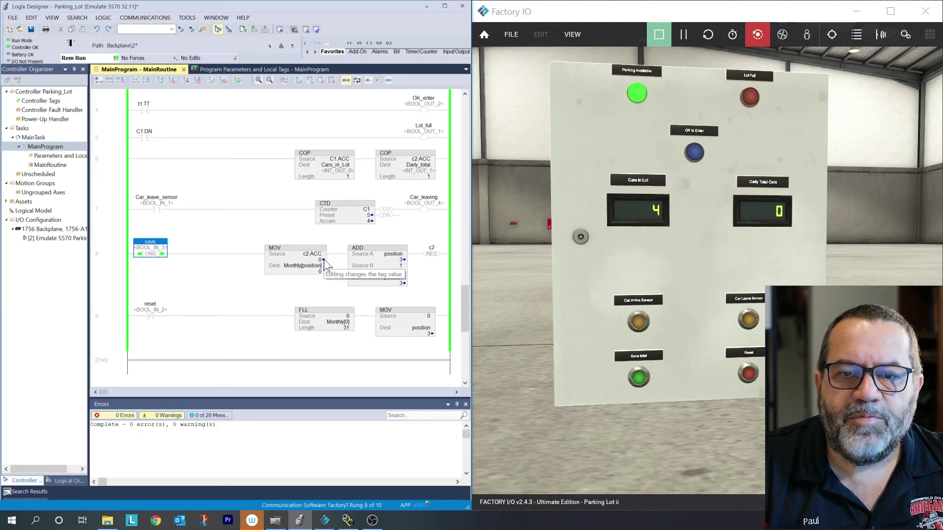
{"action": "right_click", "coordinate": [323, 265]}
{"action": "mouse_move", "coordinate": [311, 254]}
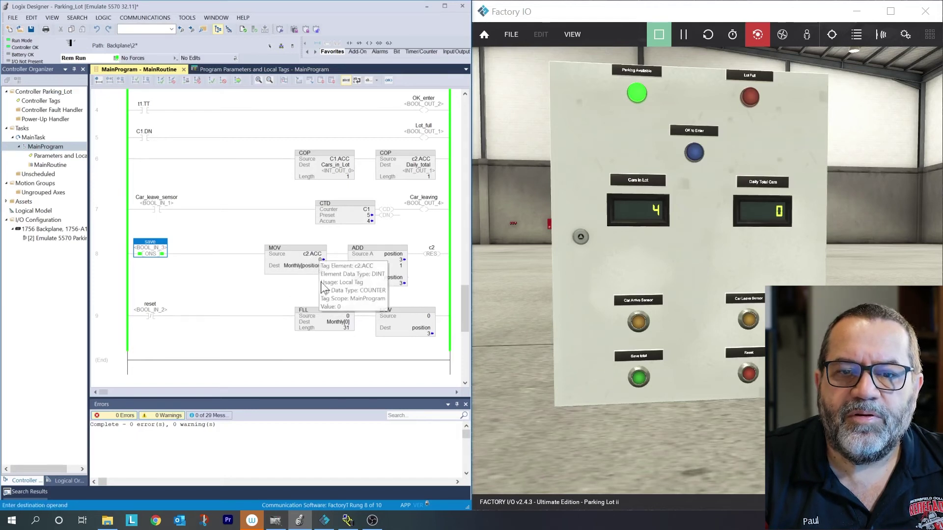
{"action": "left_click", "coordinate": [322, 291]}
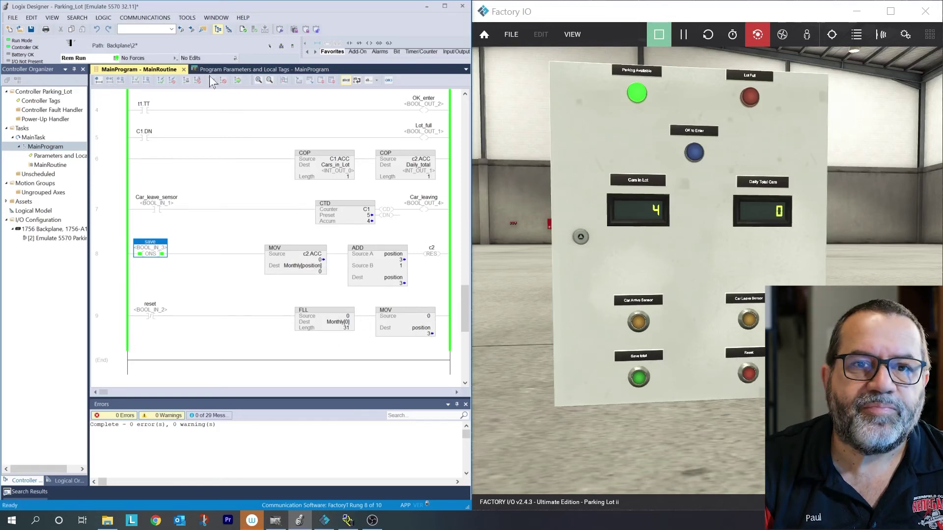
Watch the local tags while Reset zeroes all 31 Monthly elements and position.
{"action": "left_click", "coordinate": [236, 69]}
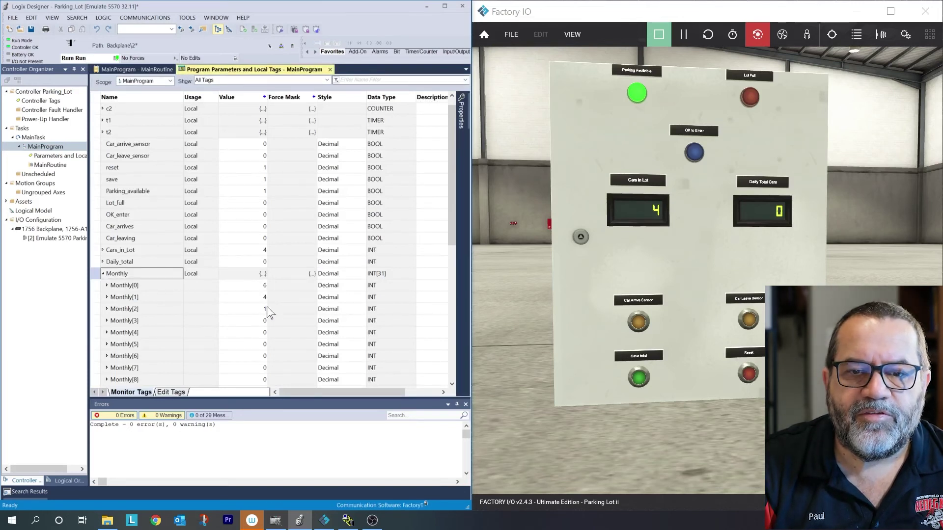
{"action": "left_click", "coordinate": [749, 374]}
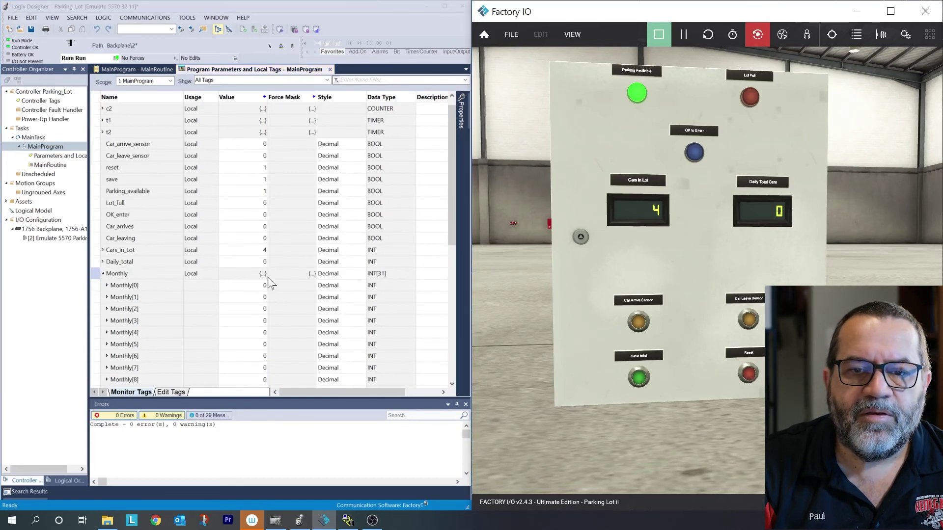
{"action": "scroll", "coordinate": [271, 324], "scroll_direction": "down", "scroll_amount": 2}
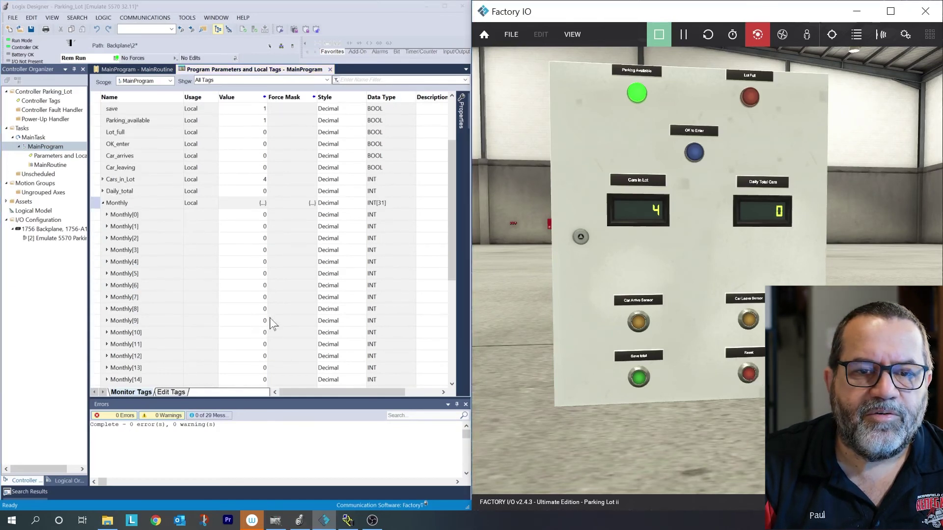
{"action": "scroll", "coordinate": [270, 325], "scroll_direction": "down", "scroll_amount": 3}
{"action": "scroll", "coordinate": [270, 324], "scroll_direction": "down", "scroll_amount": 3}
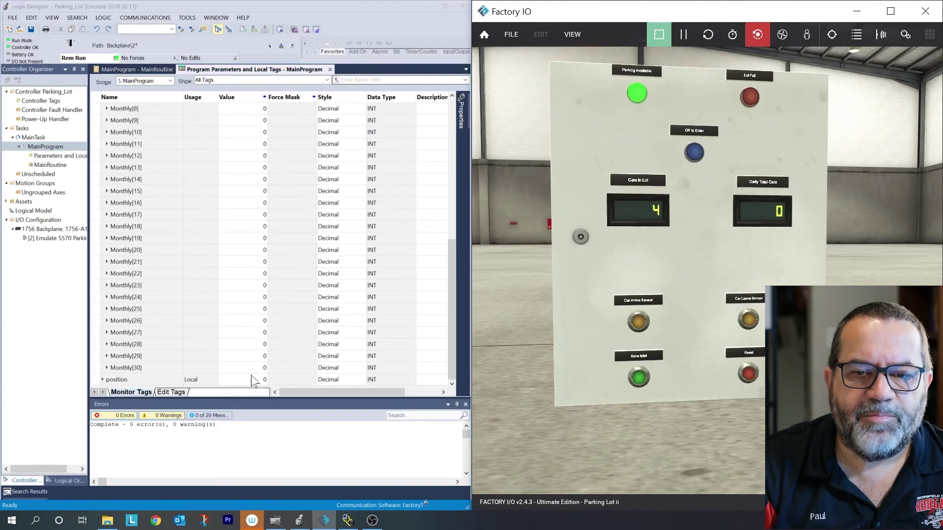
{"action": "scroll", "coordinate": [277, 286], "scroll_direction": "up", "scroll_amount": 3}
{"action": "scroll", "coordinate": [277, 286], "scroll_direction": "up", "scroll_amount": 2}
{"action": "scroll", "coordinate": [277, 285], "scroll_direction": "up", "scroll_amount": 3}
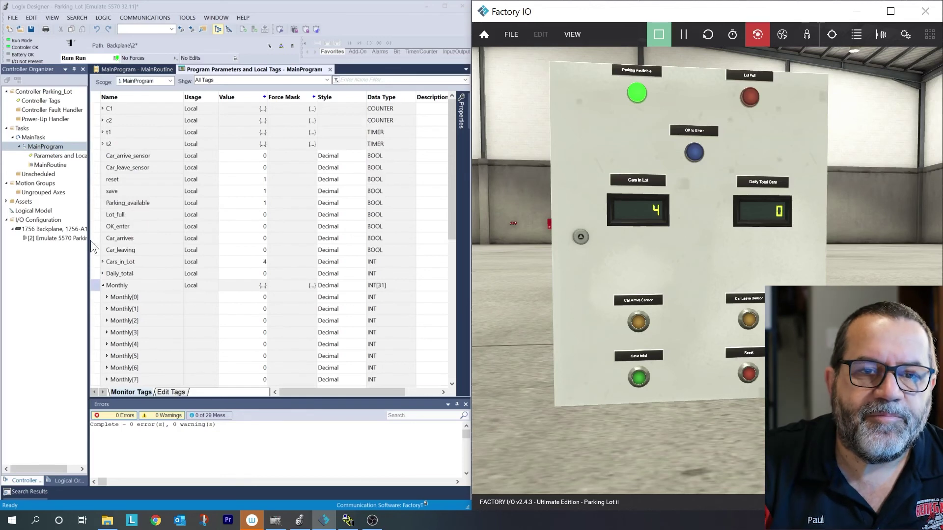
{"action": "left_click", "coordinate": [44, 171]}
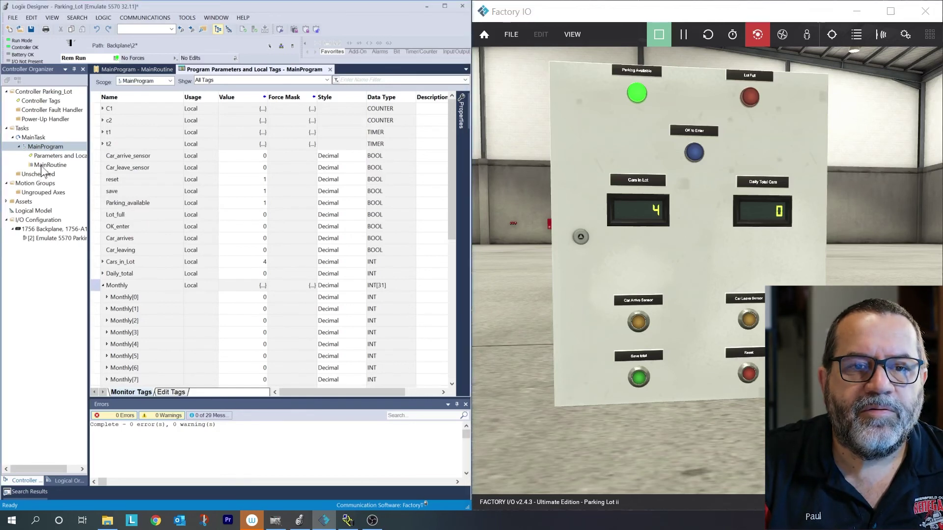
{"action": "double_click", "coordinate": [47, 165]}
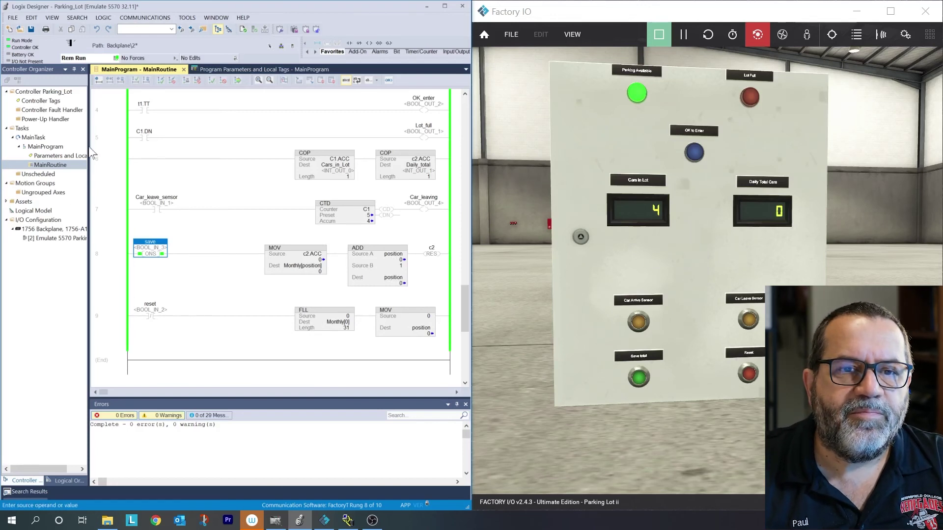
{"action": "left_click", "coordinate": [242, 69]}
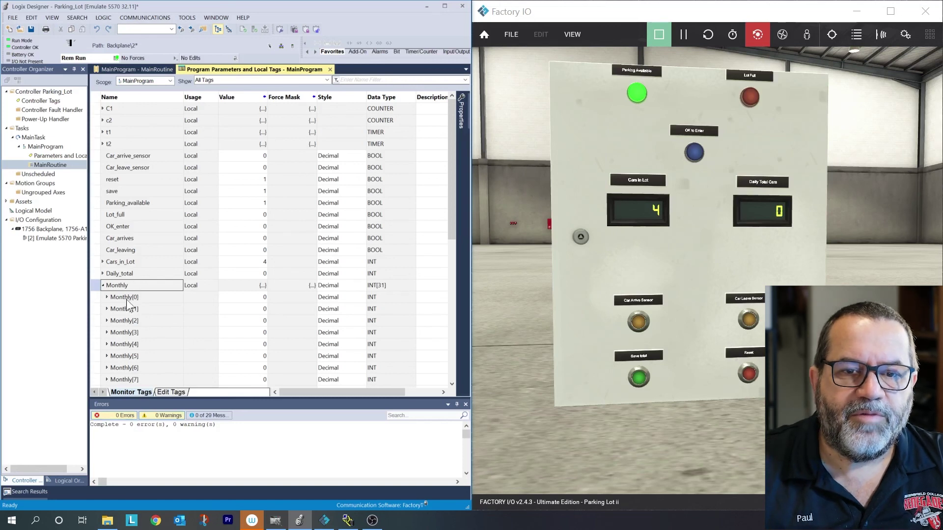
{"action": "scroll", "coordinate": [269, 362], "scroll_direction": "down", "scroll_amount": 3}
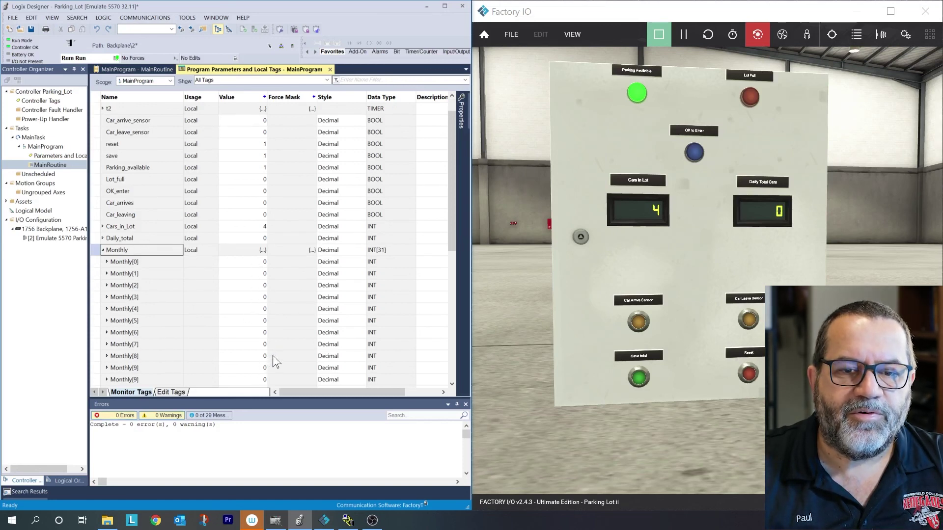
{"action": "scroll", "coordinate": [268, 347], "scroll_direction": "down", "scroll_amount": 2}
{"action": "scroll", "coordinate": [267, 347], "scroll_direction": "up", "scroll_amount": 2}
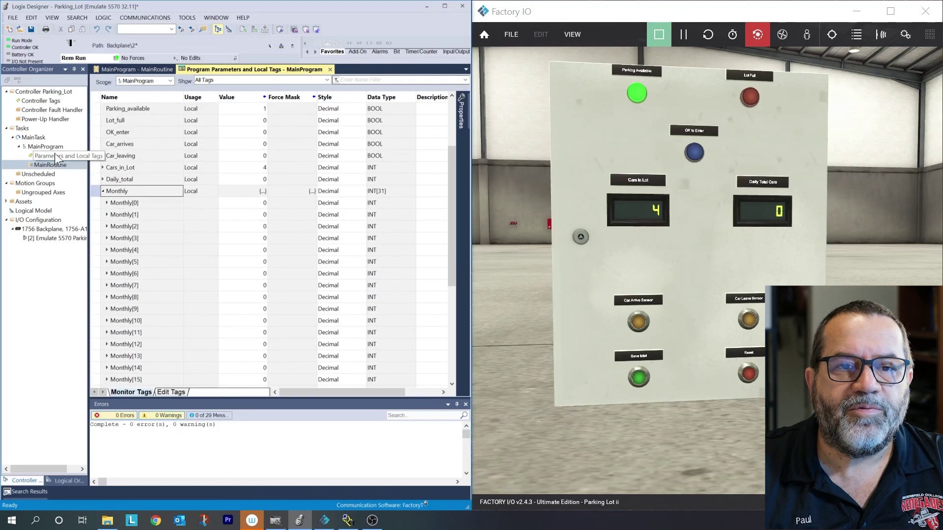
Reopen Parameters and Local Tags, then the MainRoutine ladder with its save and reset rungs.
{"action": "double_click", "coordinate": [54, 155]}
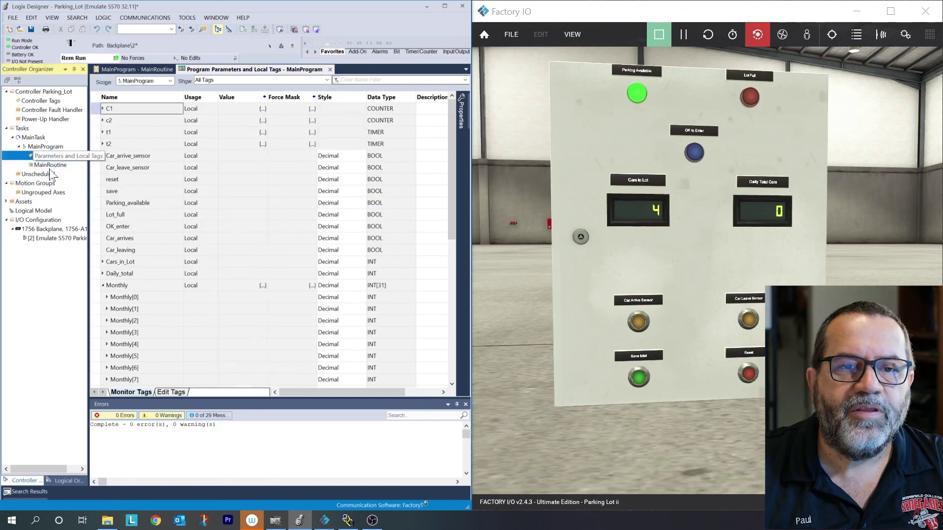
{"action": "double_click", "coordinate": [49, 165]}
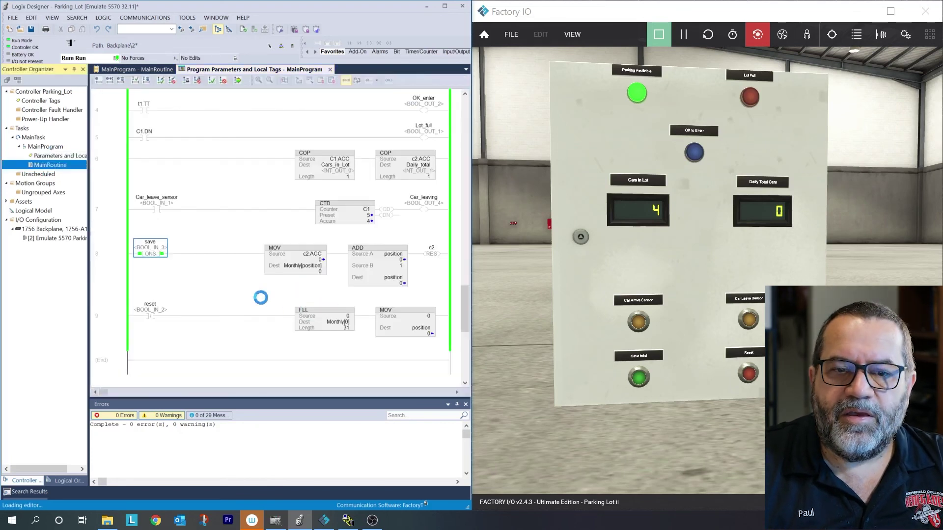